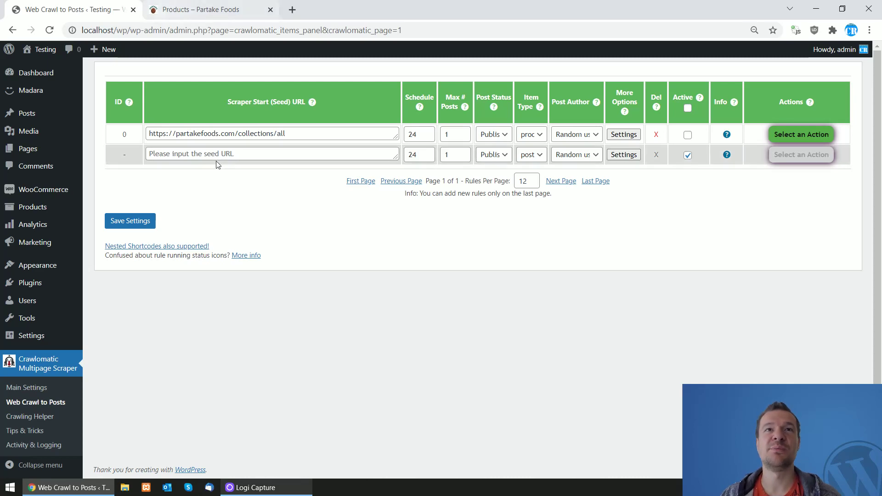
Compare the Partake Foods product grid (e.g. Crunchy Variety Pack, $24.99) with the Crawlomatic rules table
left_click(147, 9)
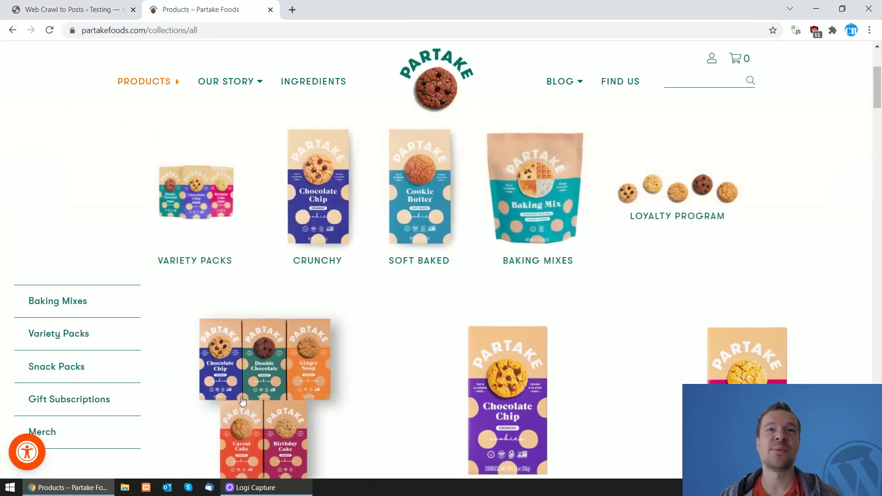
scroll(266, 307, "down", 5)
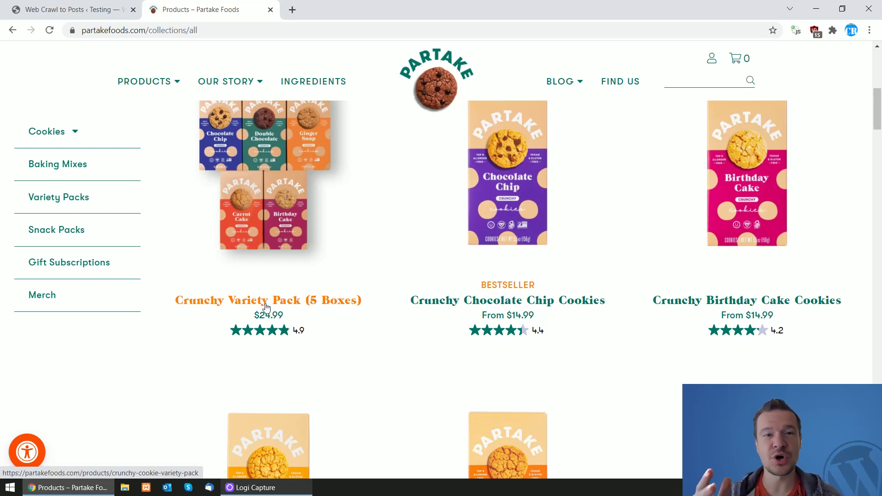
left_click(73, 9)
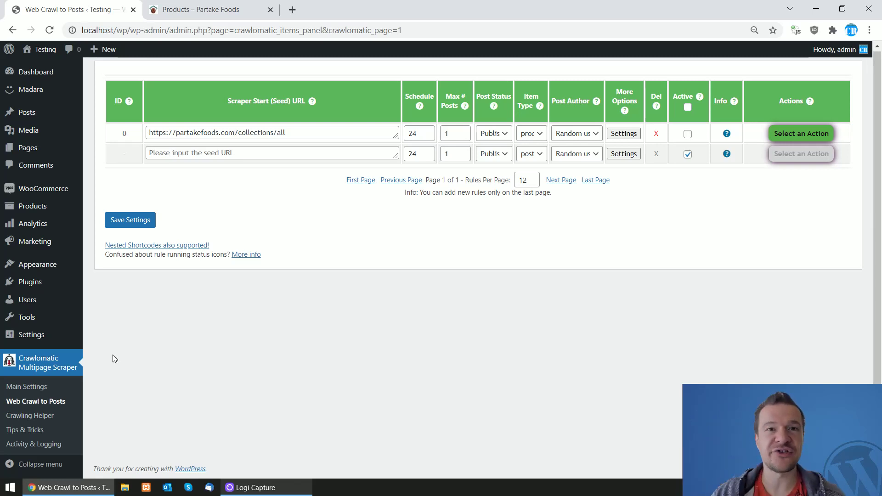
left_click(197, 9)
scroll(251, 181, "up", 1)
scroll(251, 181, "up", 9)
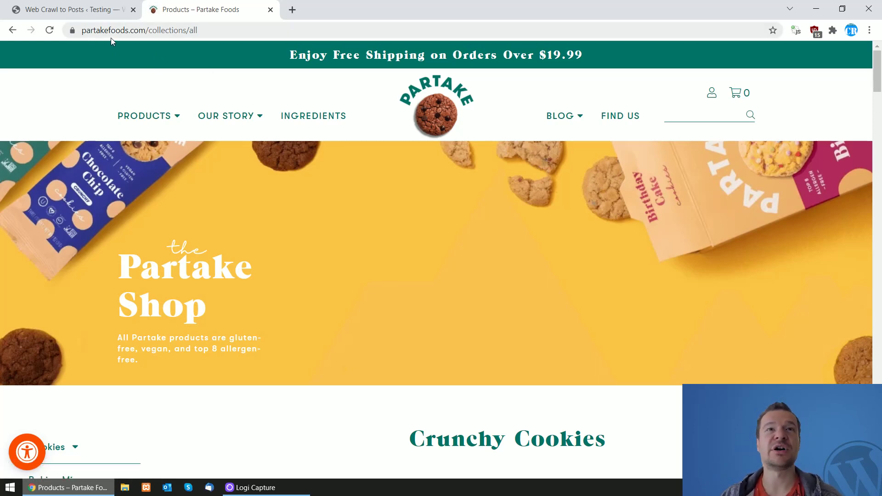
left_click(104, 7)
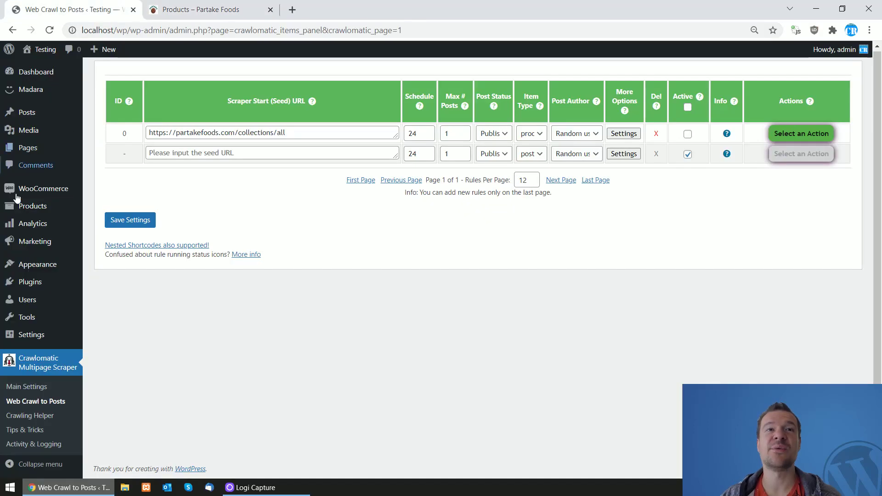
left_click(179, 7)
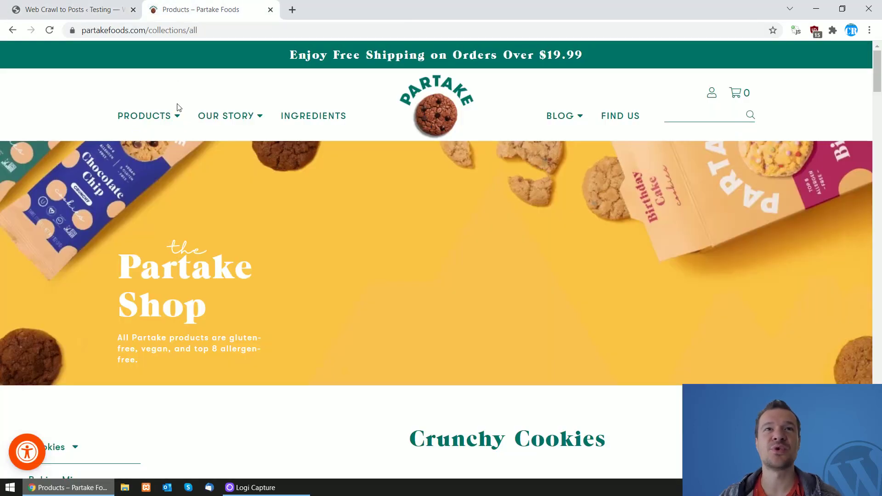
scroll(444, 232, "down", 4)
scroll(443, 232, "down", 3)
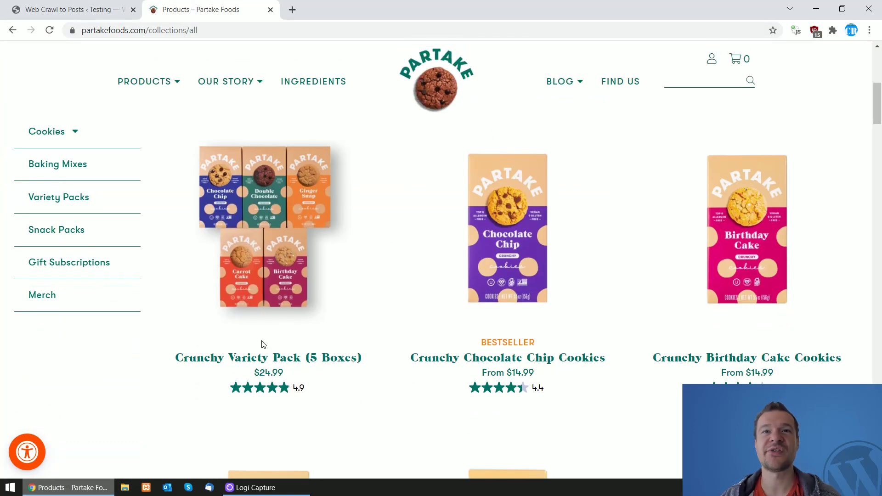
left_click(165, 29)
right_click(165, 29)
left_click(193, 109)
key("ctrl+Tab")
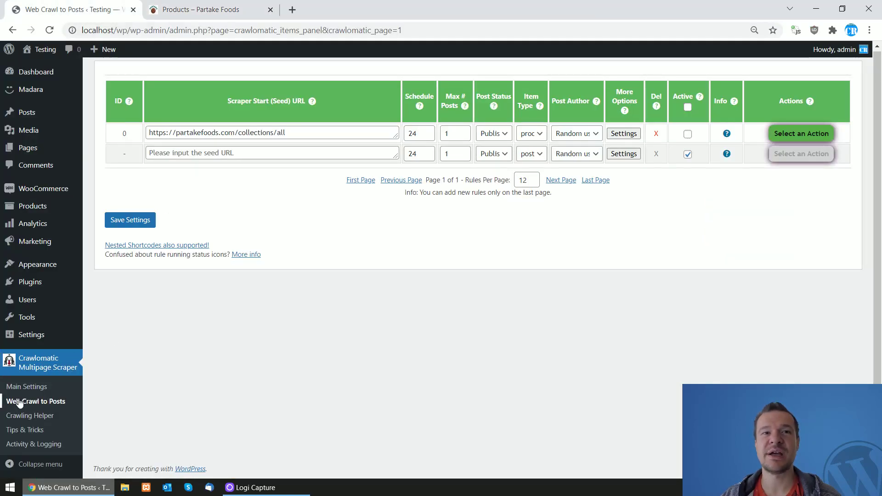
left_click(183, 153)
right_click(175, 153)
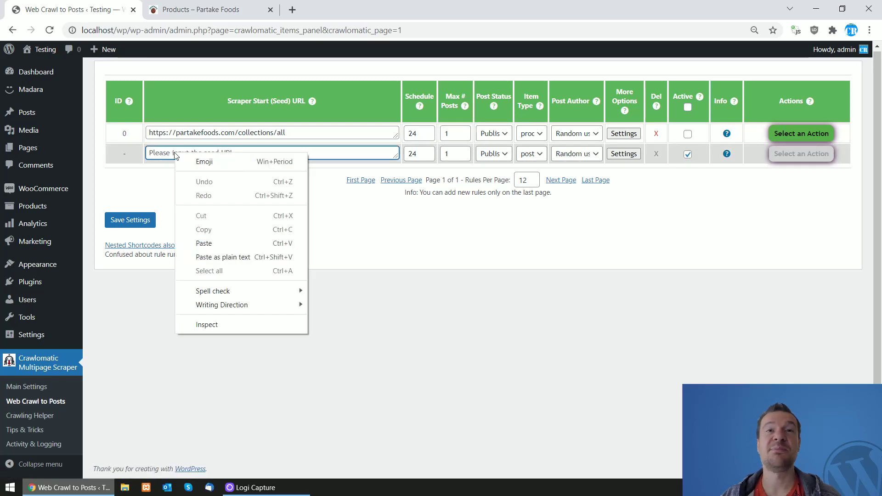
left_click(208, 243)
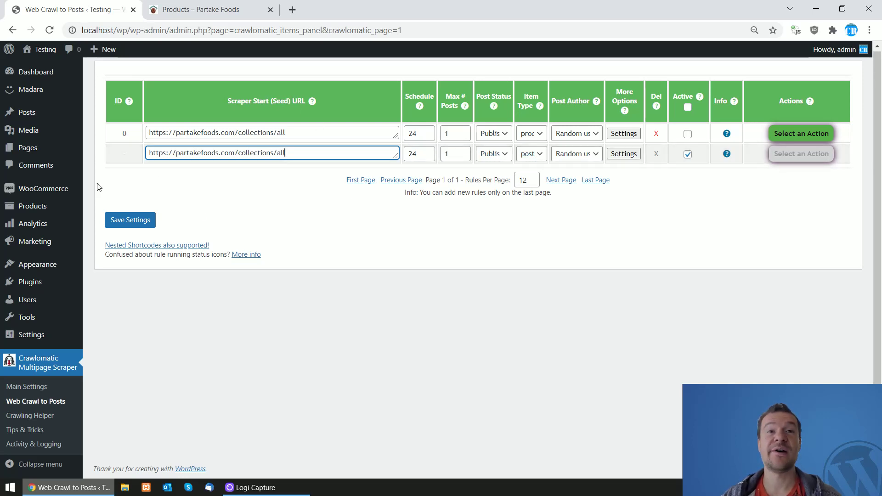
Set the new rule's item type to product
mouse_move(38, 189)
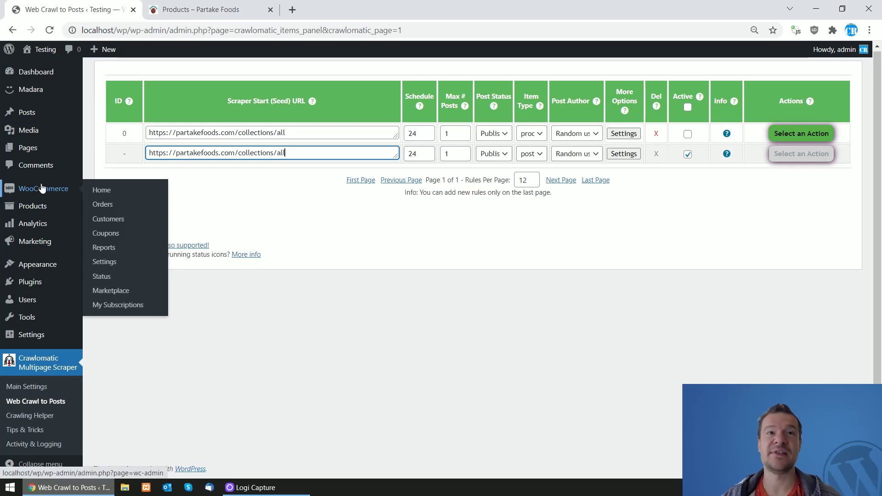
left_click(530, 154)
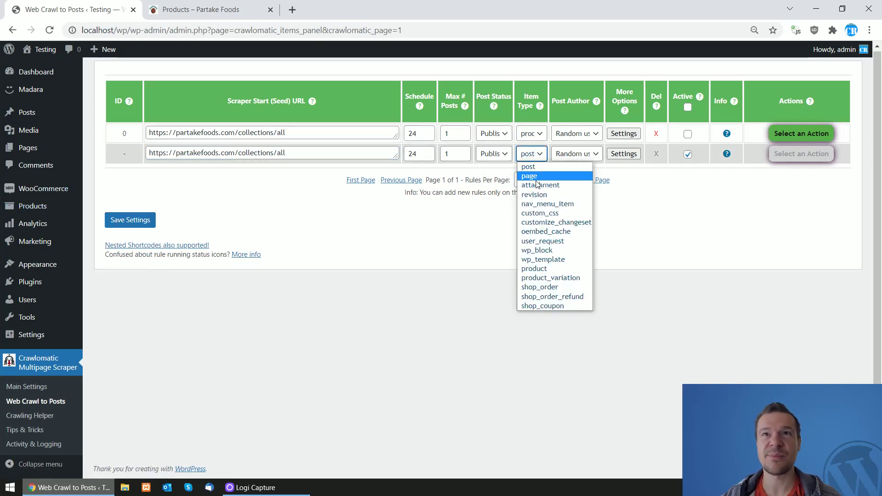
left_click(547, 269)
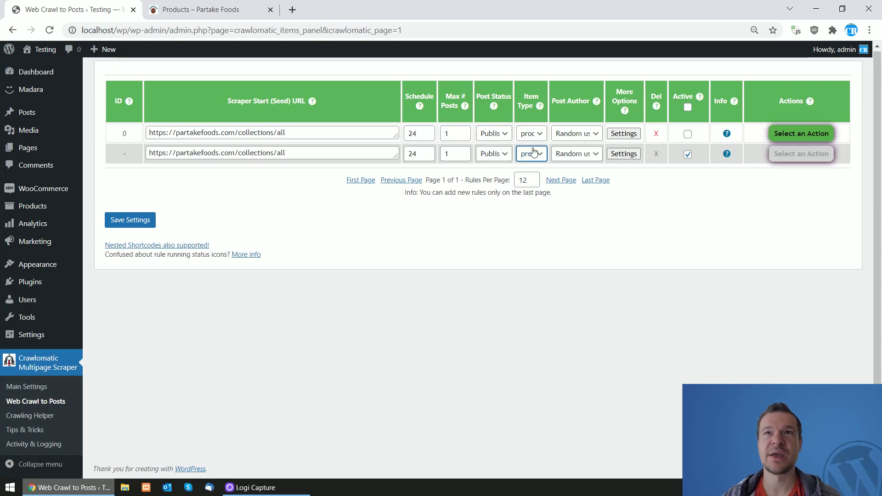
Enable Do Not Scrape Seed URL in the new rule's advanced settings
left_click(624, 154)
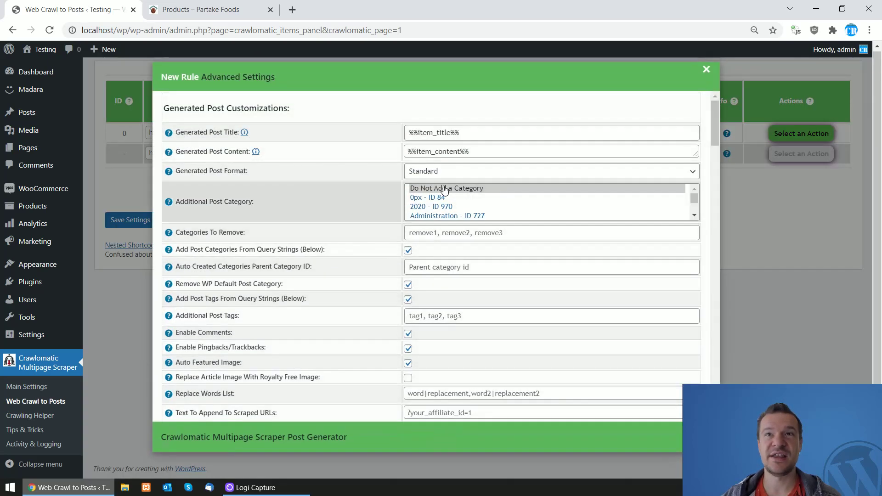
scroll(369, 237, "down", 15)
scroll(369, 236, "down", 15)
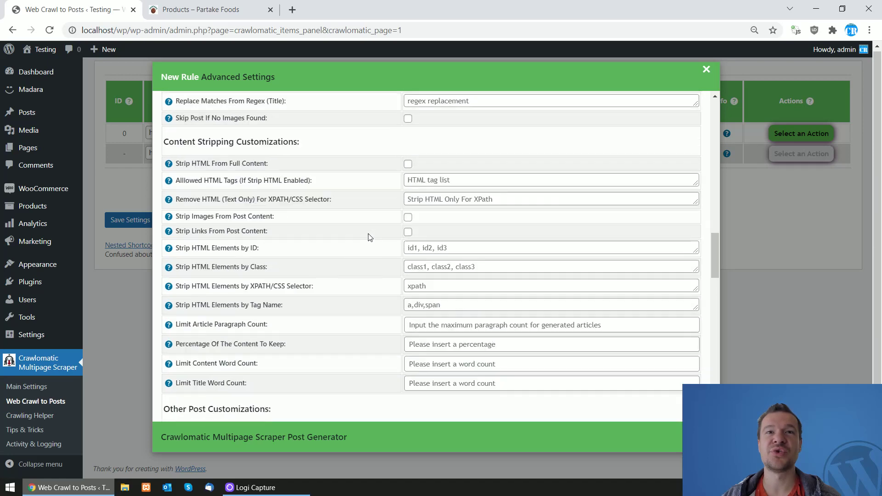
scroll(369, 237, "down", 8)
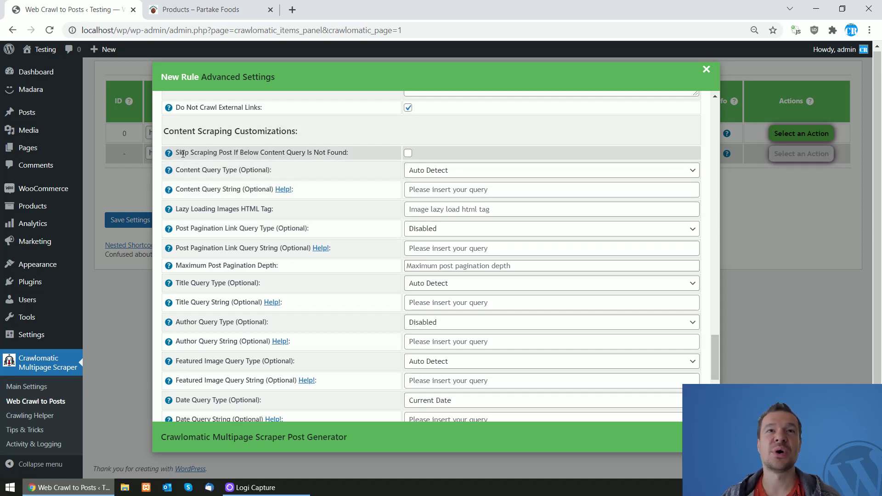
scroll(180, 153, "up", 7)
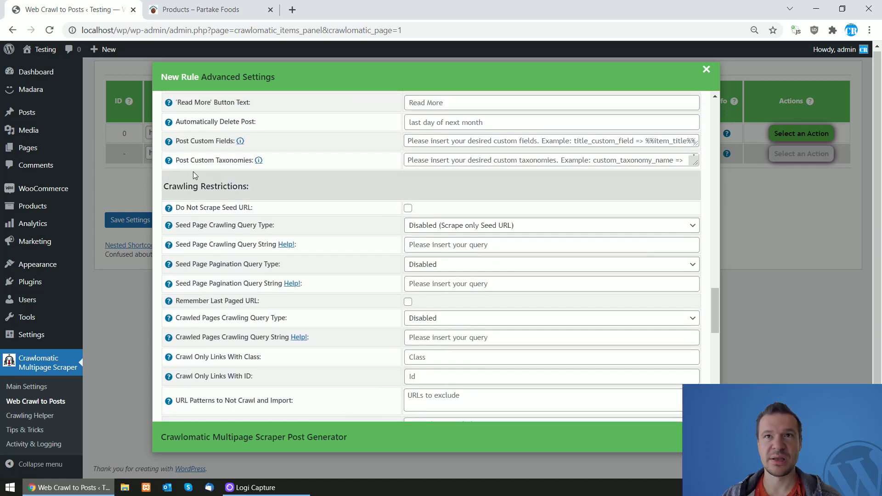
left_click_drag(176, 208, 239, 208)
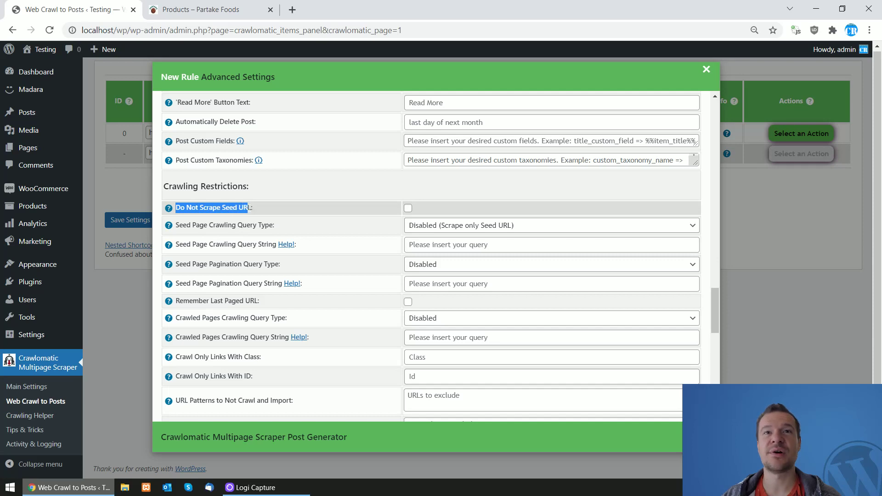
left_click(408, 209)
Reopen the advanced settings to check Seed Page Crawling Query Type, then return to the Partake Foods products page
left_click(129, 184)
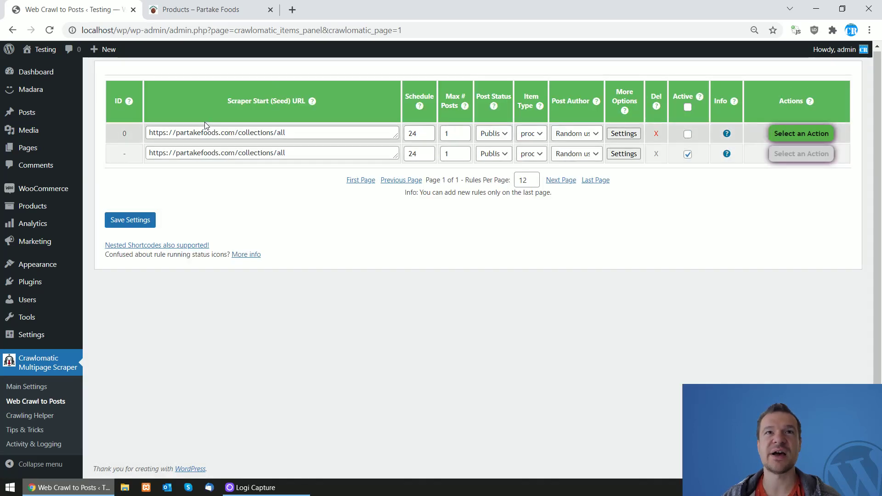
left_click(625, 153)
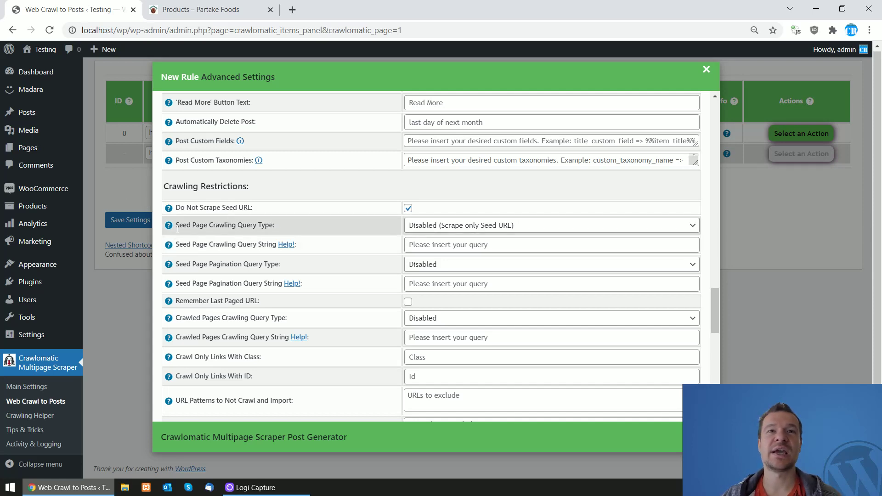
left_click_drag(178, 230, 270, 226)
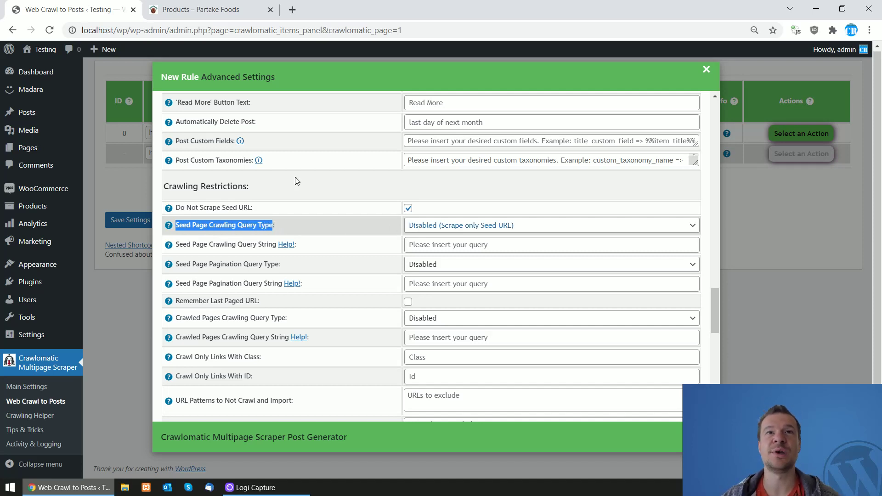
left_click(198, 9)
Inspect the Crunchy Variety Pack title in DevTools and copy its wrapper div's text-holder class
scroll(211, 275, "down", 3)
right_click(207, 247)
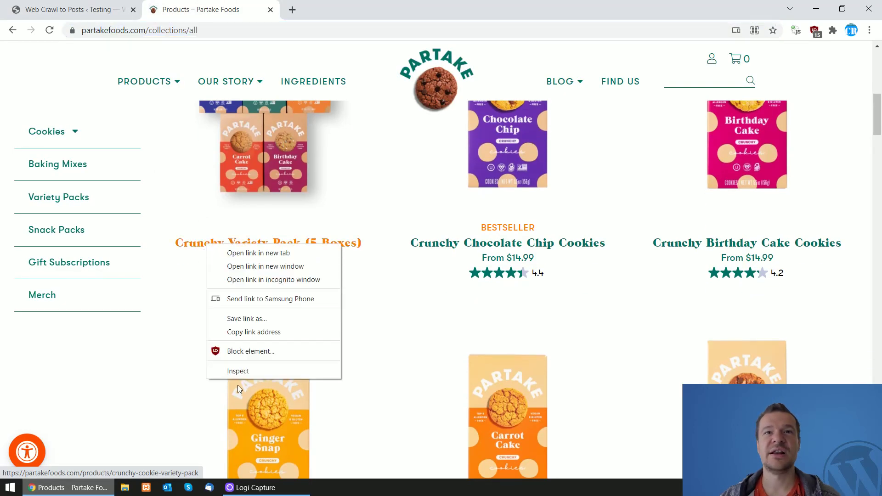
key("Escape")
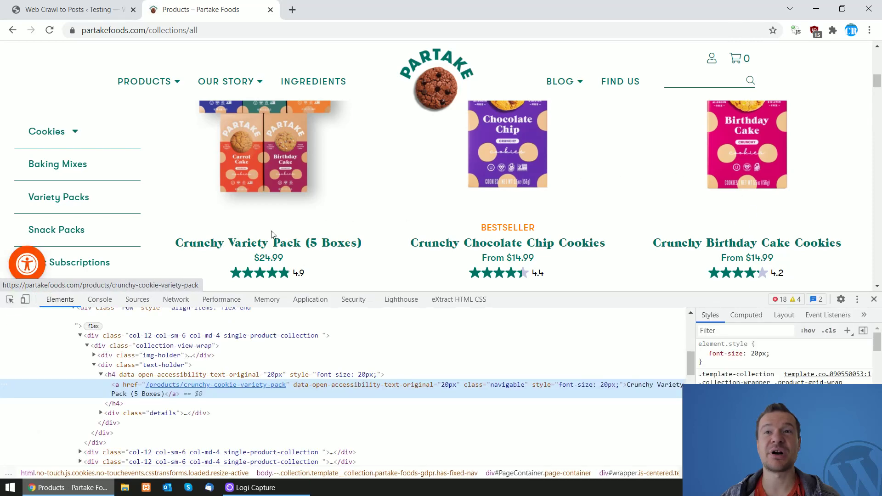
scroll(390, 209, "down", 1)
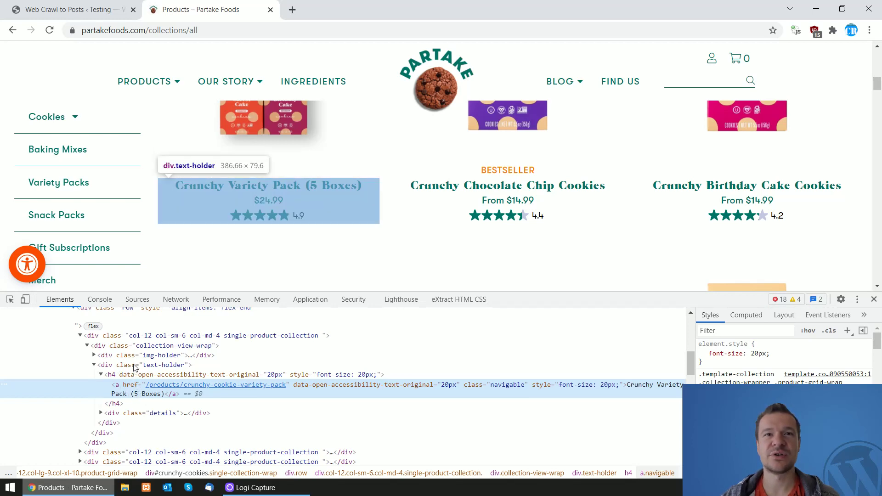
double_click(151, 366)
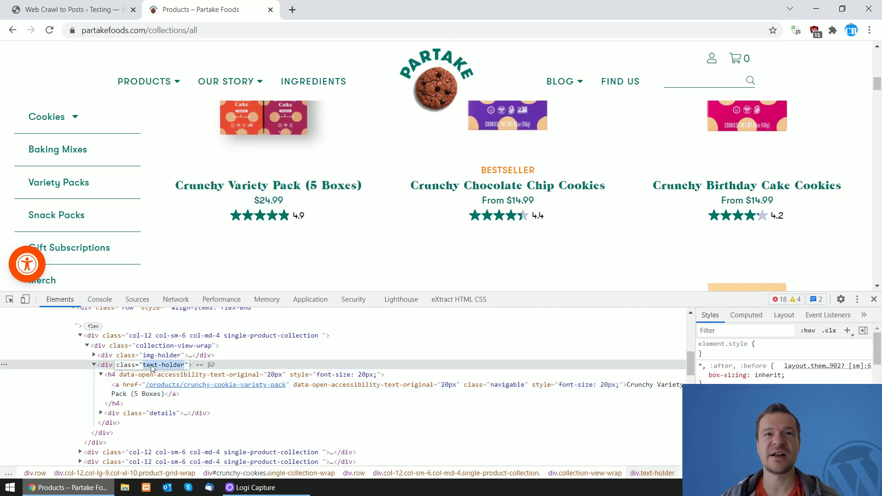
right_click(151, 367)
left_click(177, 259)
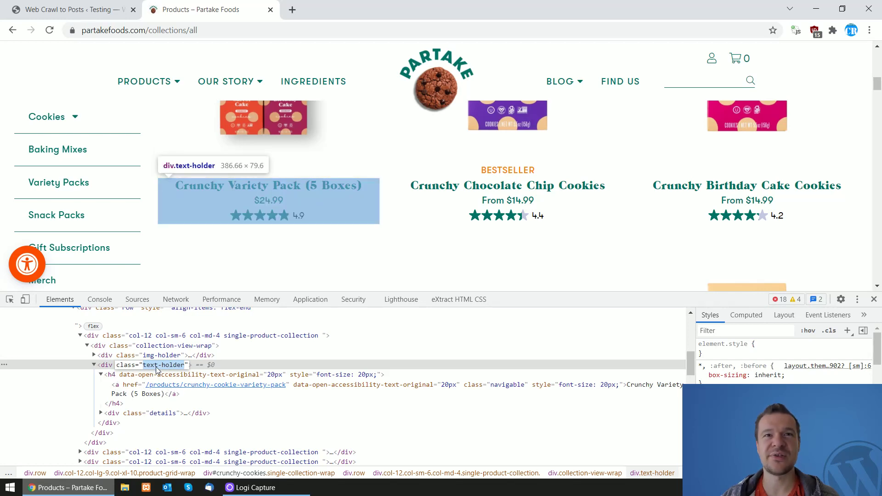
right_click(161, 366)
left_click(184, 263)
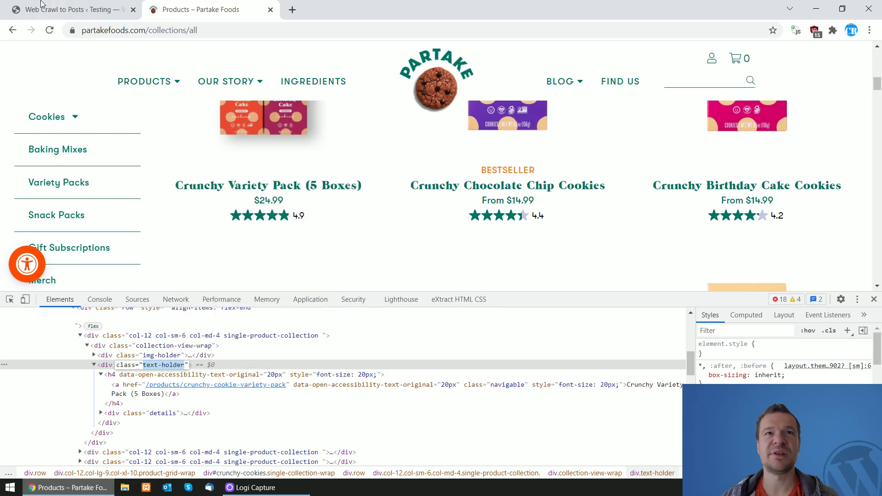
Set the seed page crawling query type to Class with query string text-holder
left_click(69, 9)
left_click(423, 225)
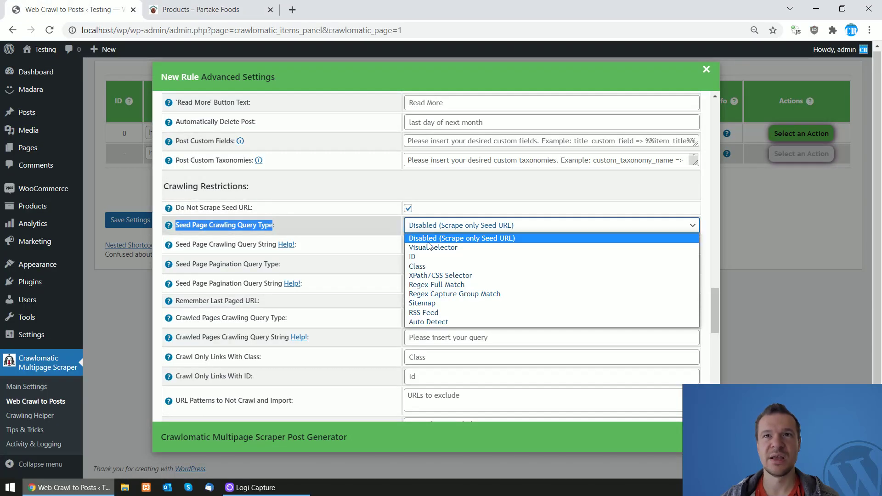
left_click(428, 266)
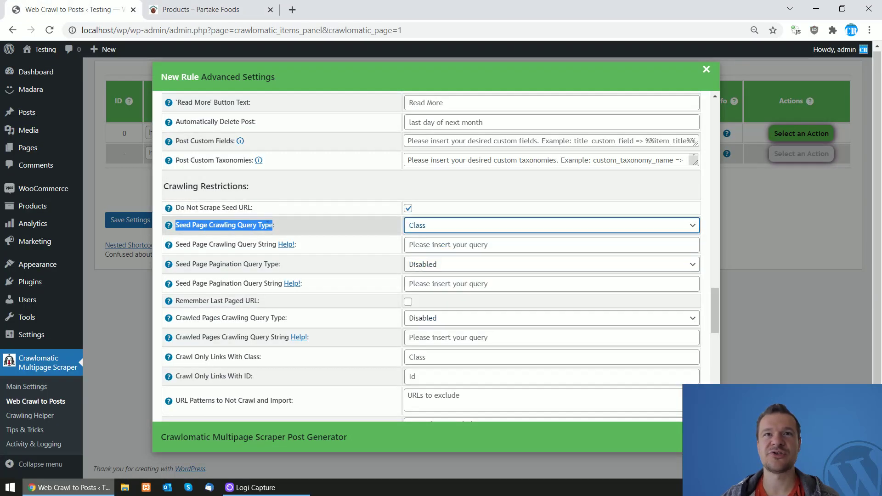
left_click(419, 244)
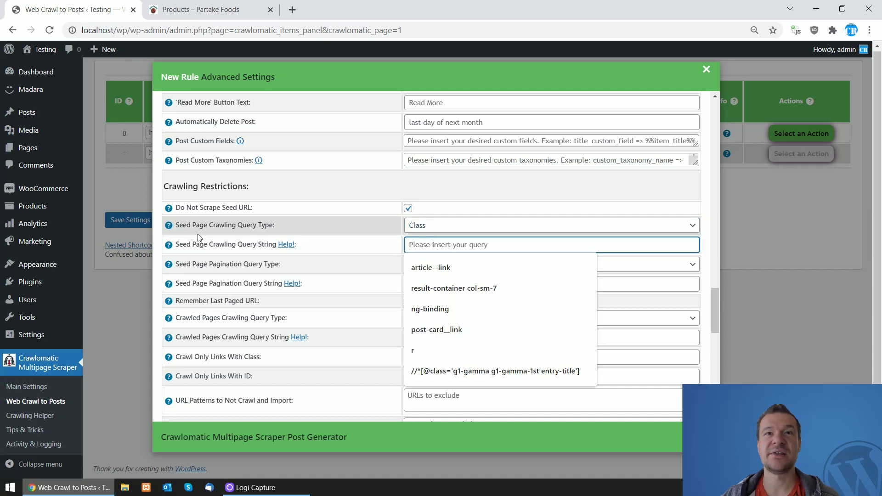
right_click(412, 242)
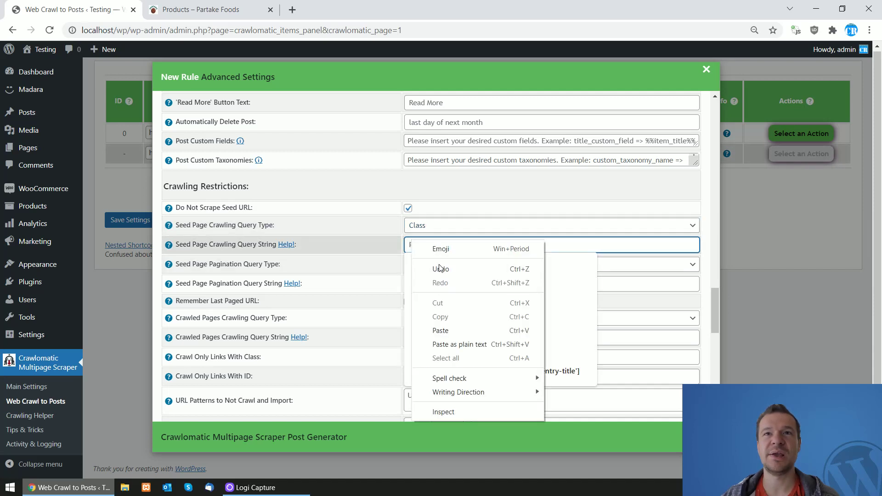
left_click(441, 331)
left_click(435, 244)
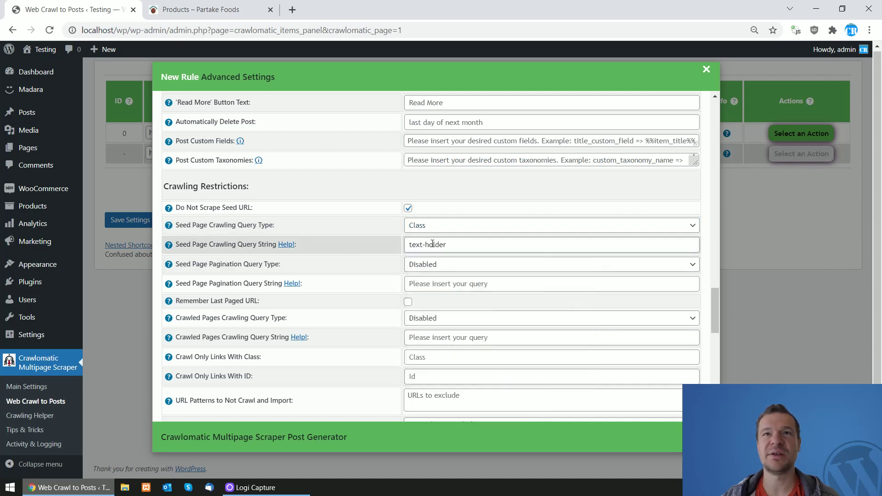
Switch the seed page crawling query type to Visual Selector to preview the Partake shop page
left_click(202, 9)
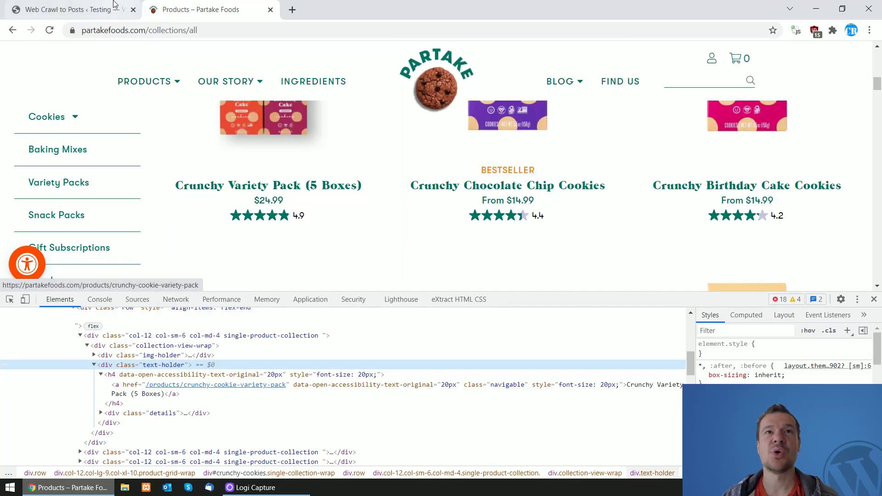
left_click(115, 4)
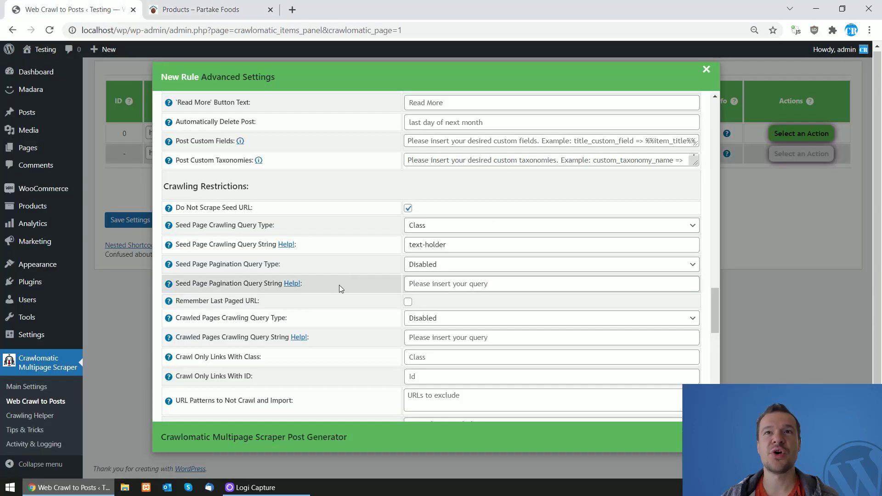
left_click(423, 226)
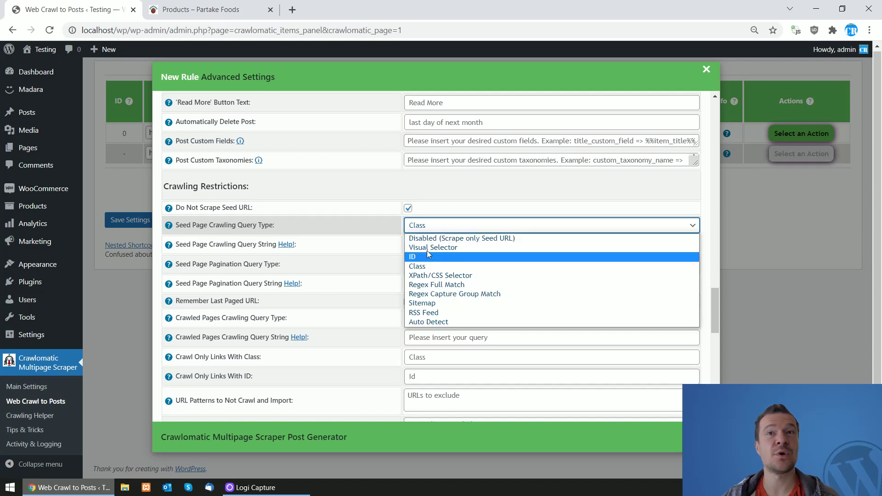
left_click(368, 202)
left_click(446, 225)
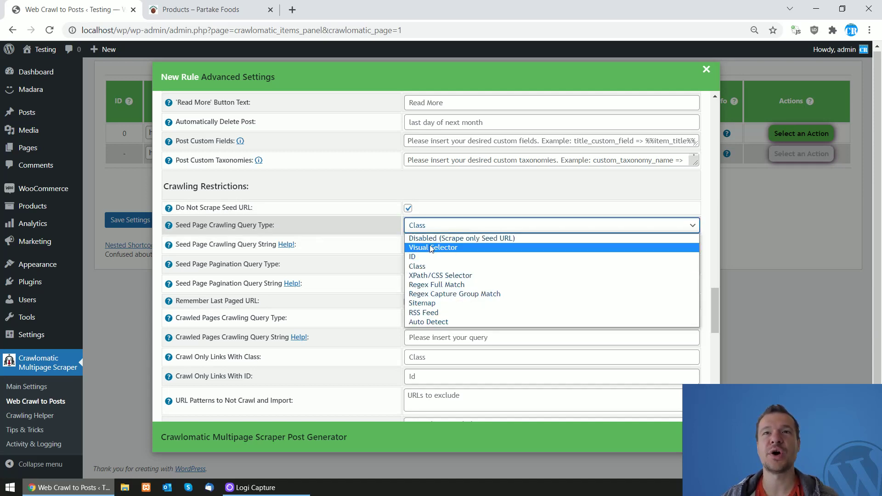
left_click(431, 249)
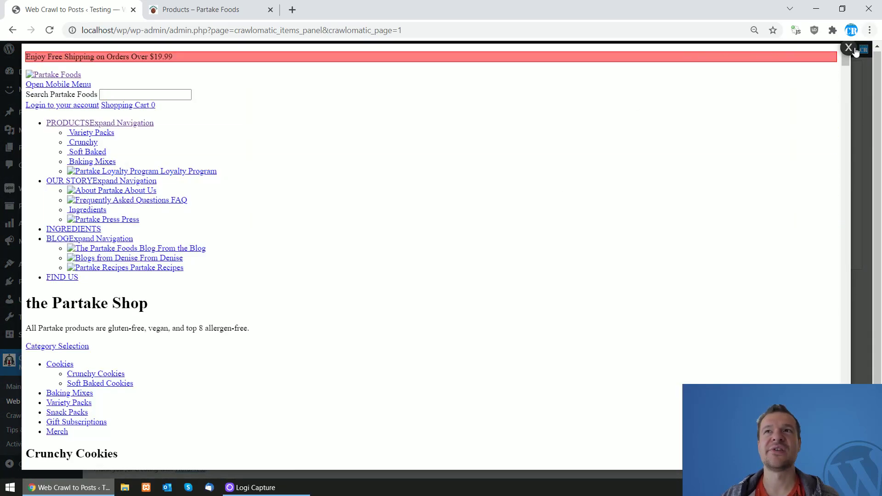
Close the visual selector preview and set the seed page query type back to Class
left_click(849, 48)
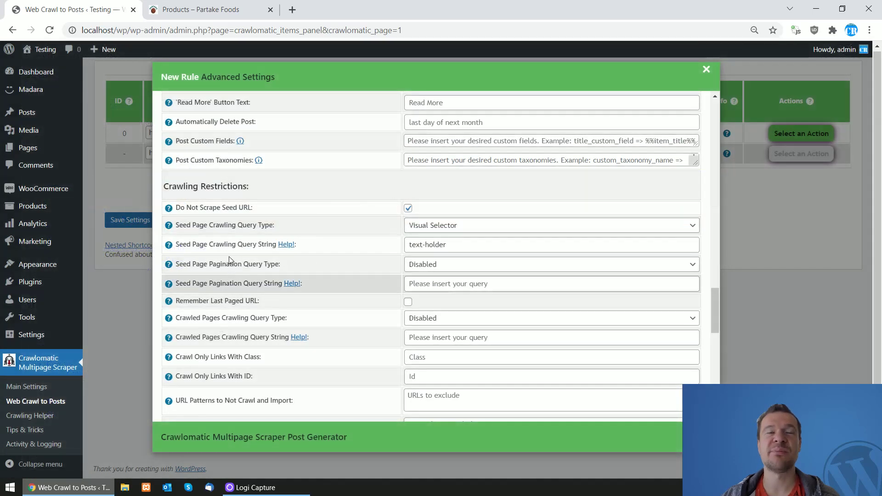
left_click(424, 226)
left_click(430, 268)
left_click(429, 246)
left_click(347, 243)
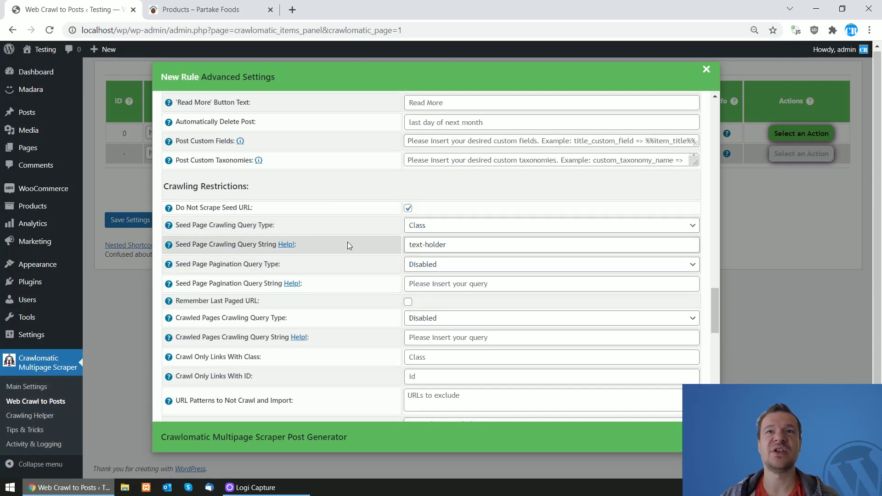
Scroll down to Content Scraping Customizations and locate the Content Query Type setting
scroll(348, 242, "down", 5)
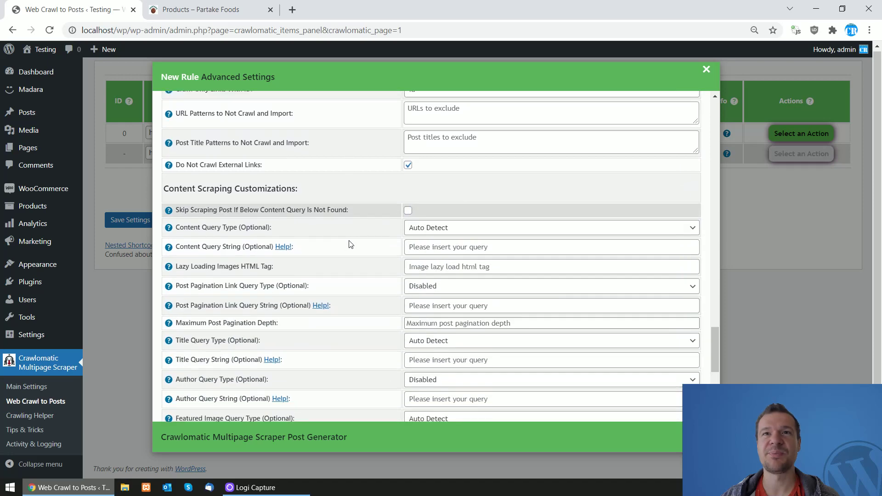
left_click(198, 9)
left_click(108, 6)
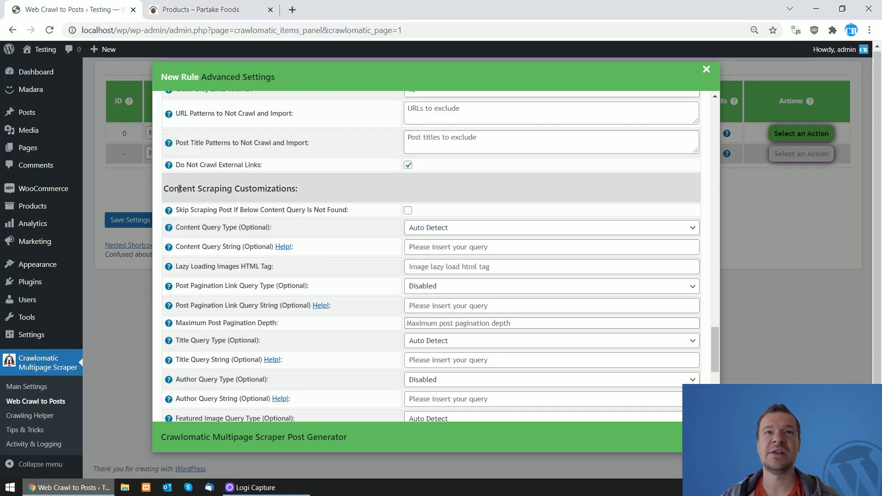
left_click_drag(174, 188, 289, 189)
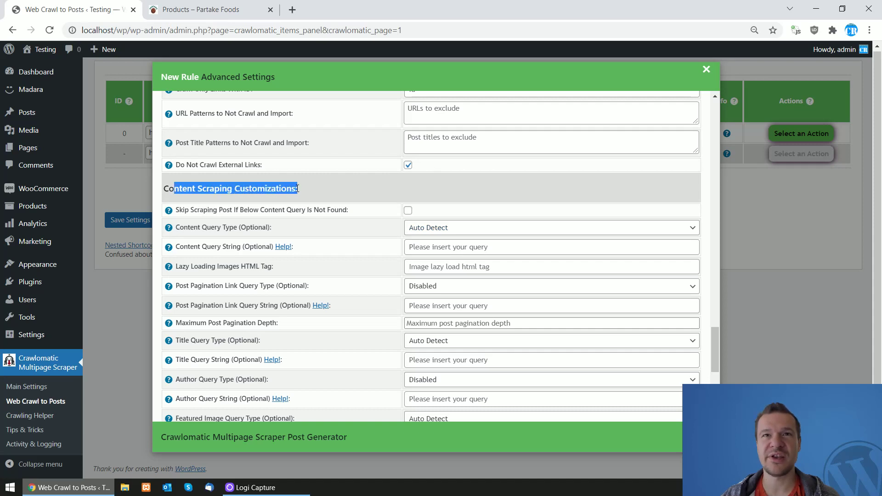
left_click(297, 188)
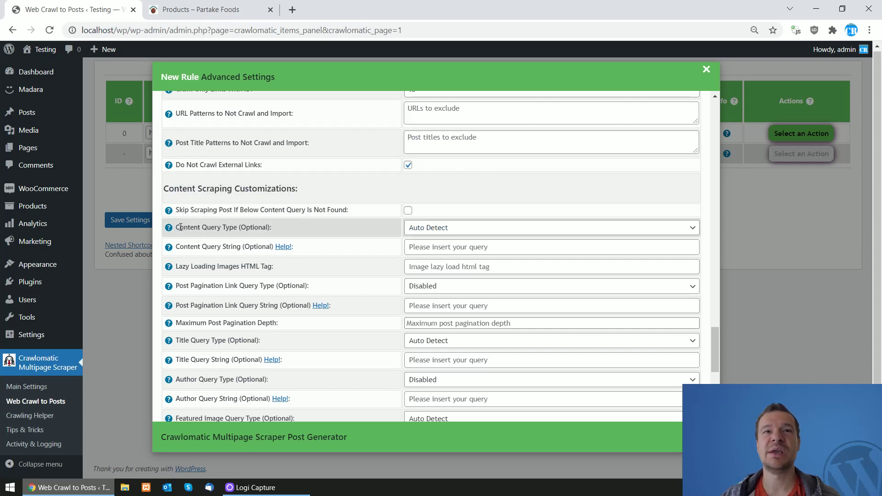
left_click_drag(184, 227, 221, 227)
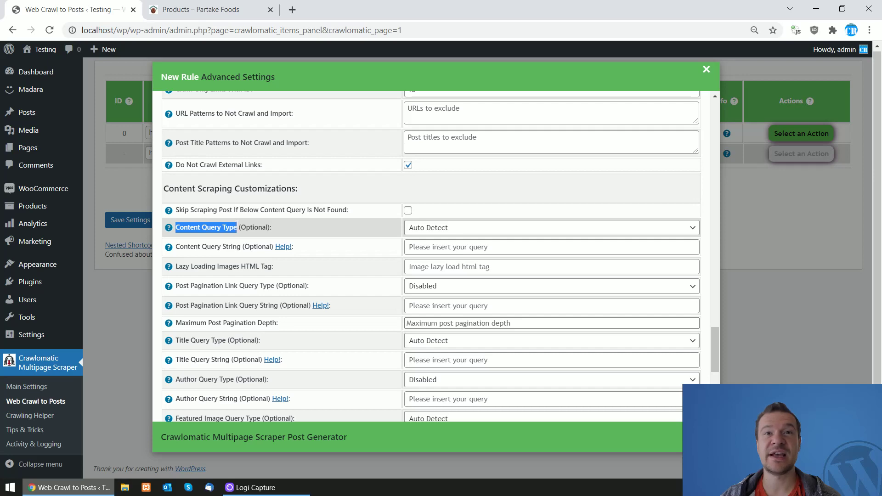
Change the Content Query Type to Visual Selector, then close the picker preview
left_click(413, 230)
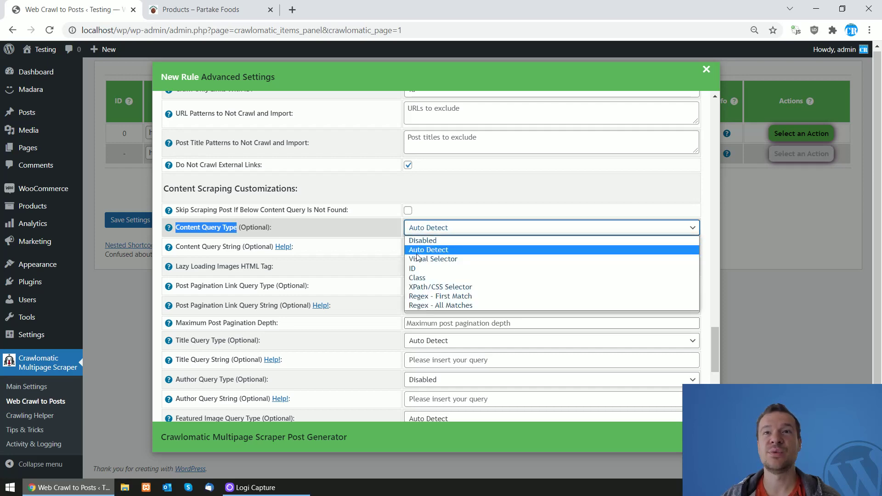
left_click(422, 260)
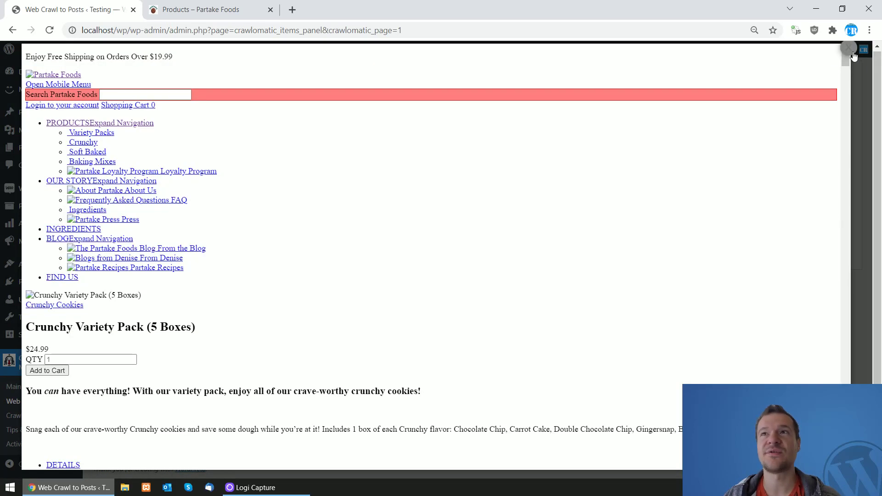
left_click(853, 54)
Open the Crunchy Variety Pack (5 Boxes) product page and close DevTools
left_click(202, 9)
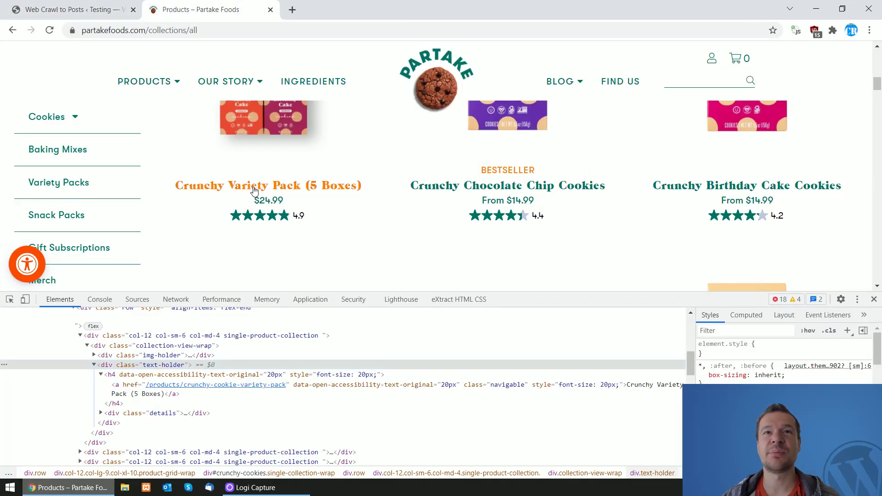
left_click(255, 187)
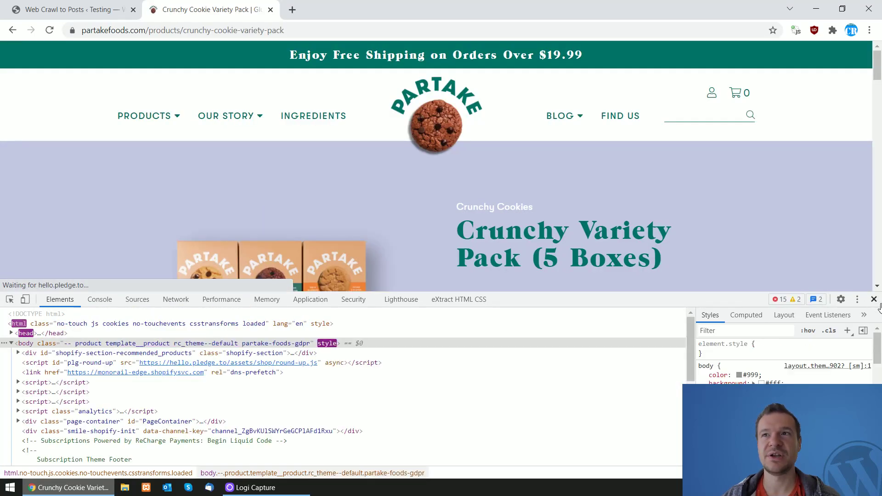
key("F12")
scroll(410, 266, "down", 5)
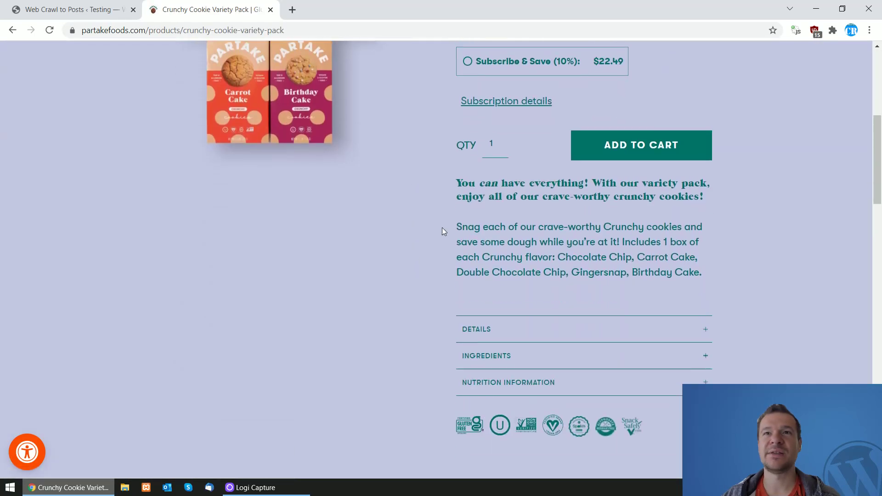
scroll(410, 266, "down", 3)
scroll(437, 229, "up", 2)
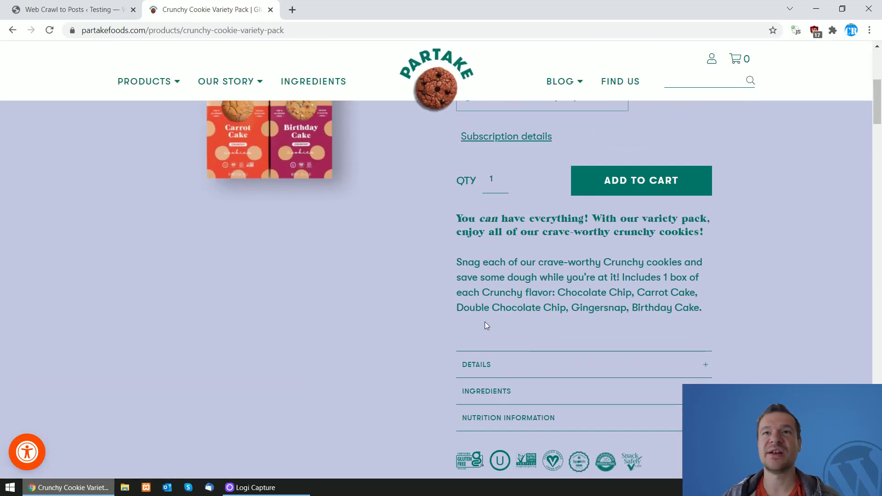
Inspect the product description text's markup in DevTools
right_click(472, 265)
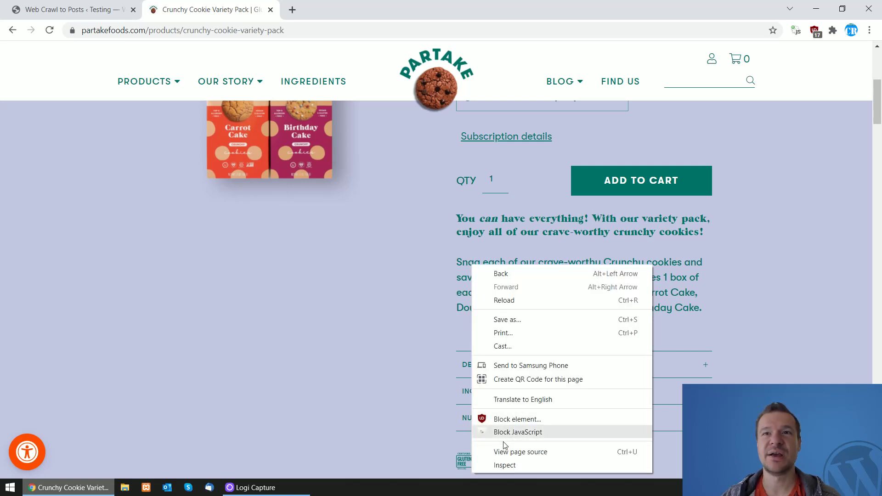
left_click(502, 466)
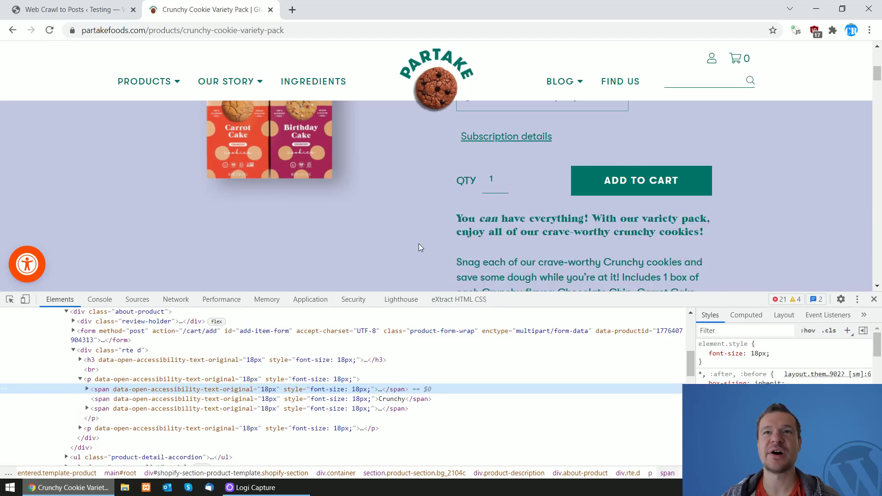
scroll(418, 243, "down", 4)
scroll(473, 214, "up", 5)
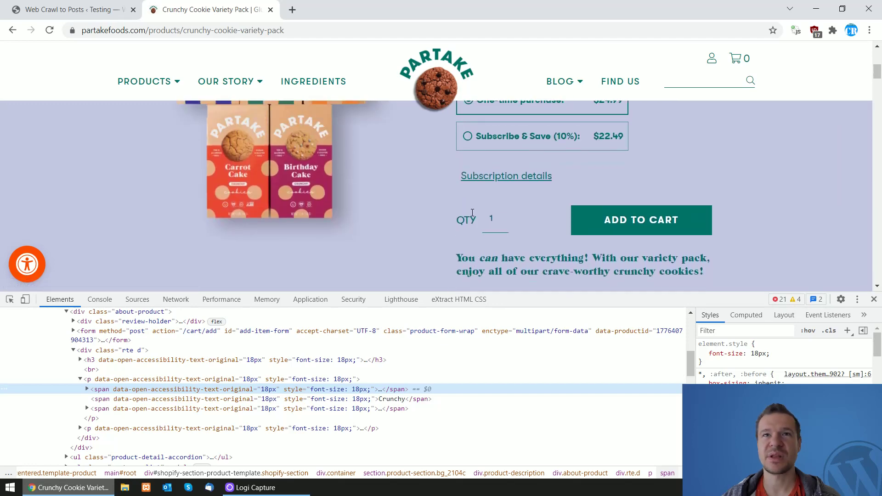
scroll(473, 214, "down", 1)
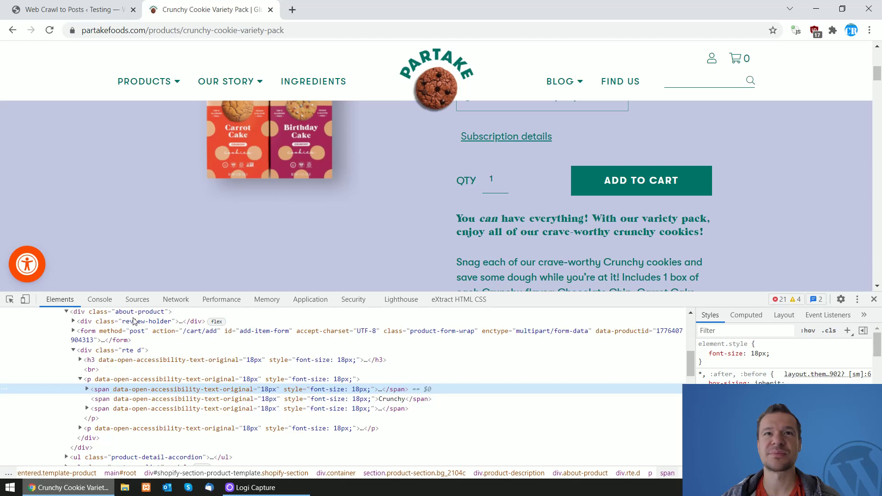
scroll(439, 209, "up", 3)
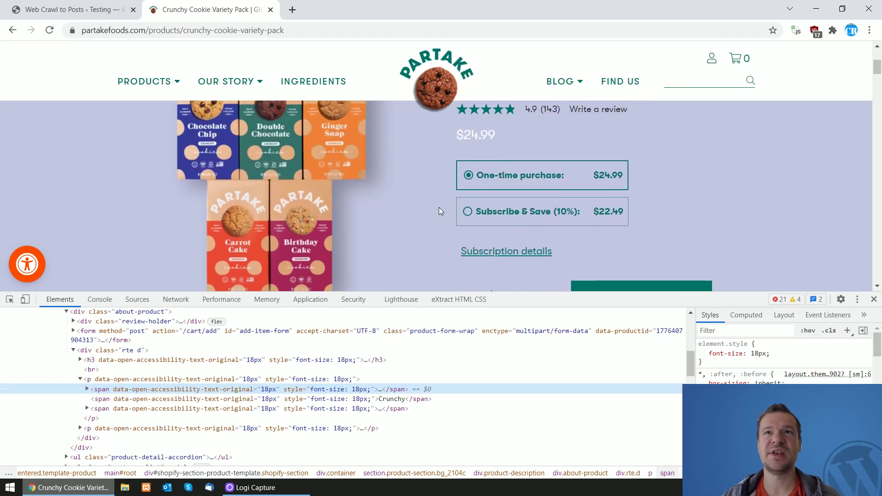
scroll(440, 208, "down", 5)
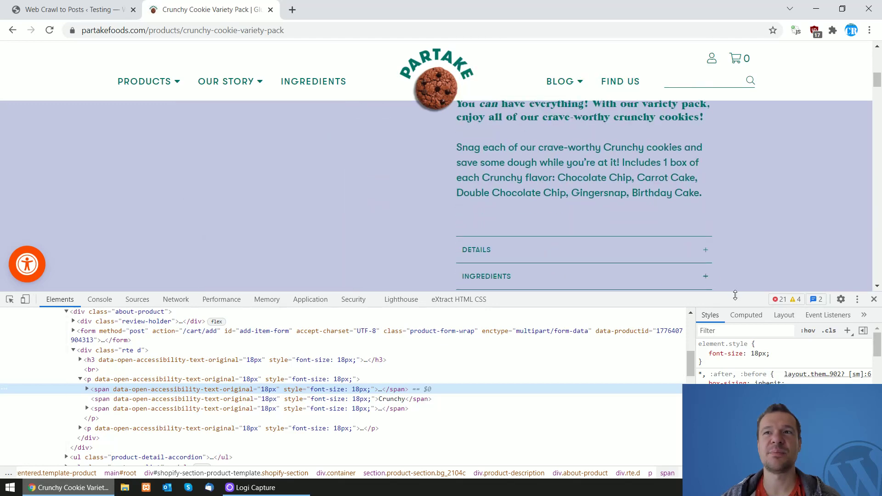
left_click_drag(731, 291, 730, 370)
scroll(171, 437, "up", 1)
Inspect the DETAILS accordion and expand its Details, Ingredients and Nutrition Information sections
right_click(484, 243)
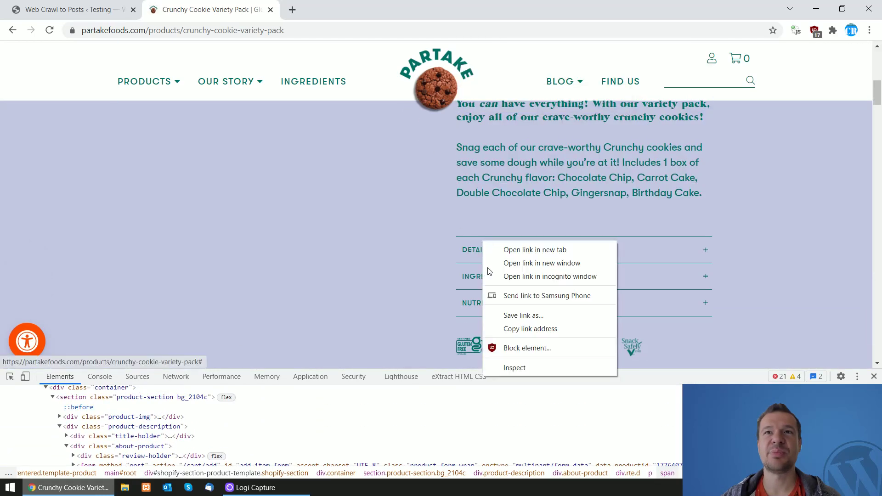
left_click(514, 368)
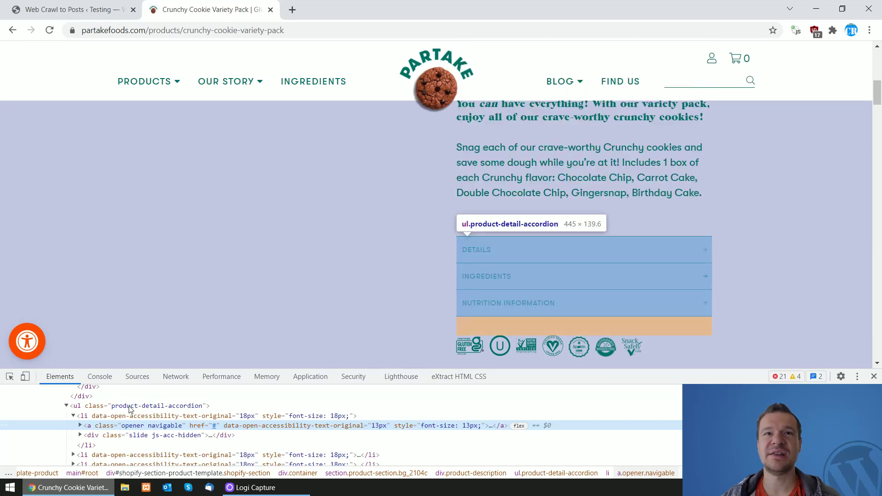
left_click(130, 409)
left_click(506, 256)
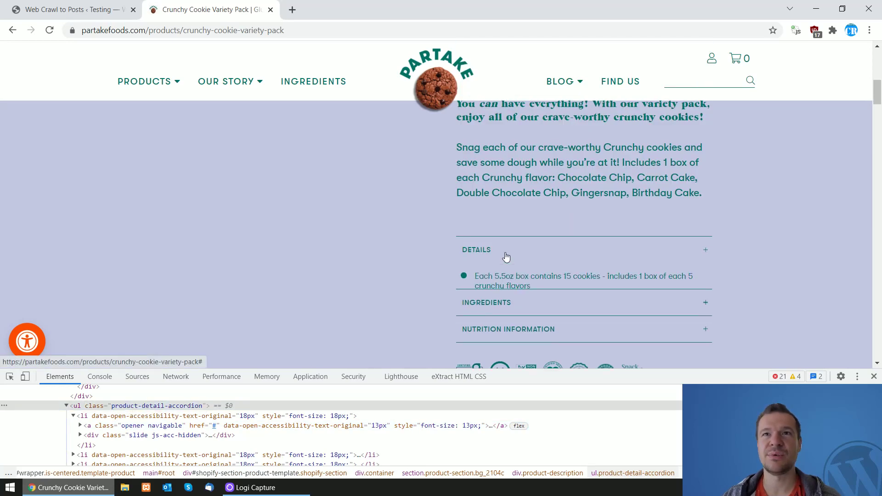
scroll(506, 256, "down", 5)
left_click(503, 192)
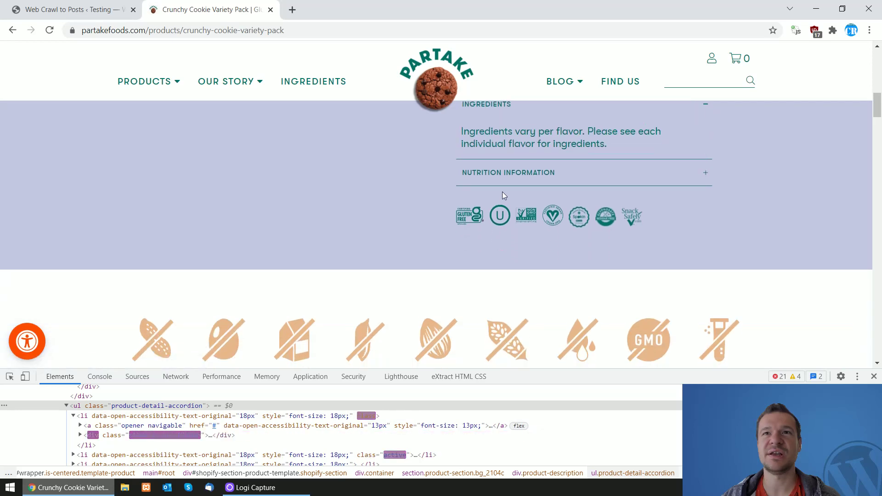
left_click(505, 174)
scroll(459, 187, "up", 5)
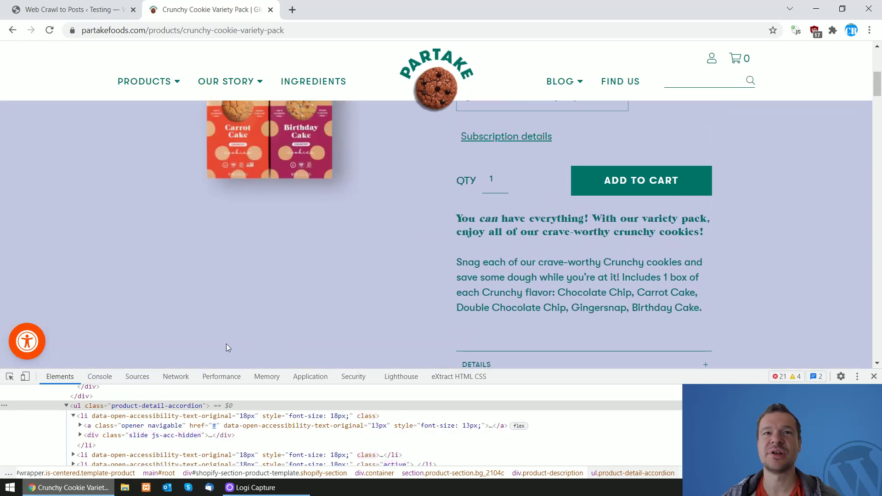
scroll(499, 256, "down", 3)
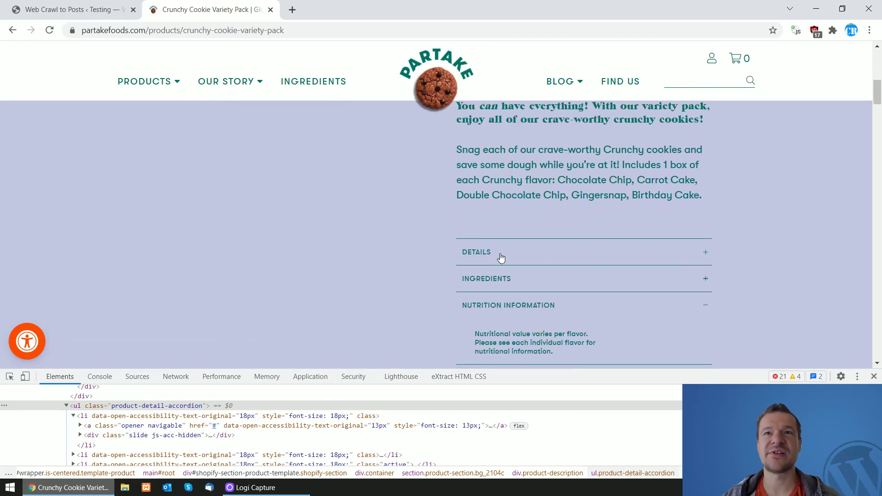
Copy the product-detail-accordion class from the DETAILS heading's markup
right_click(499, 256)
left_click(515, 377)
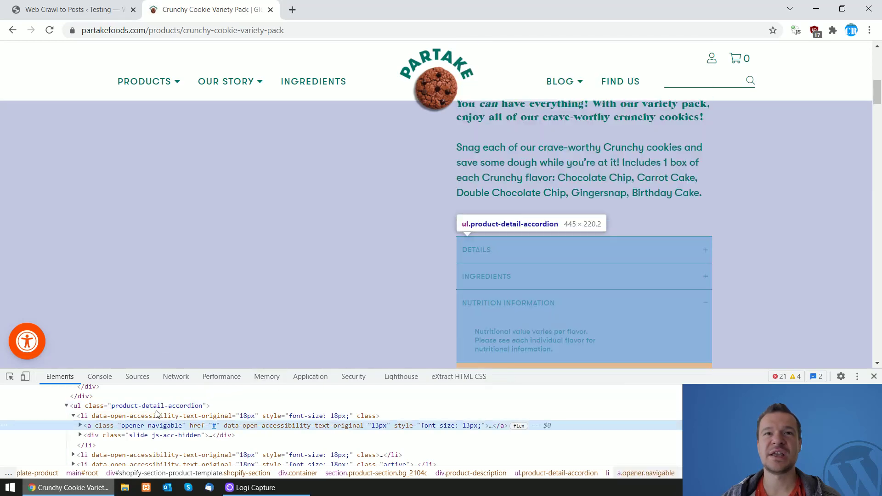
double_click(133, 408)
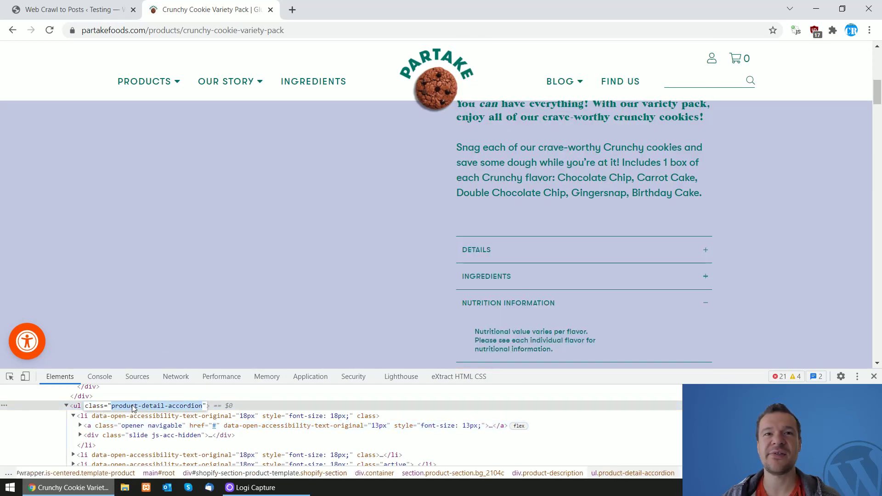
right_click(160, 407)
left_click(191, 302)
Set the rule's content query type to Class with query string product-detail-accordion
left_click(69, 9)
left_click(424, 226)
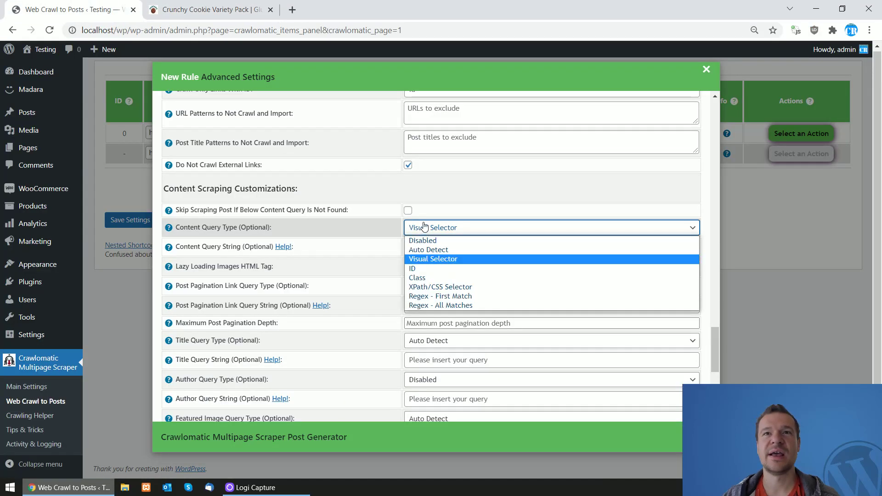
left_click(417, 278)
left_click(416, 247)
right_click(419, 251)
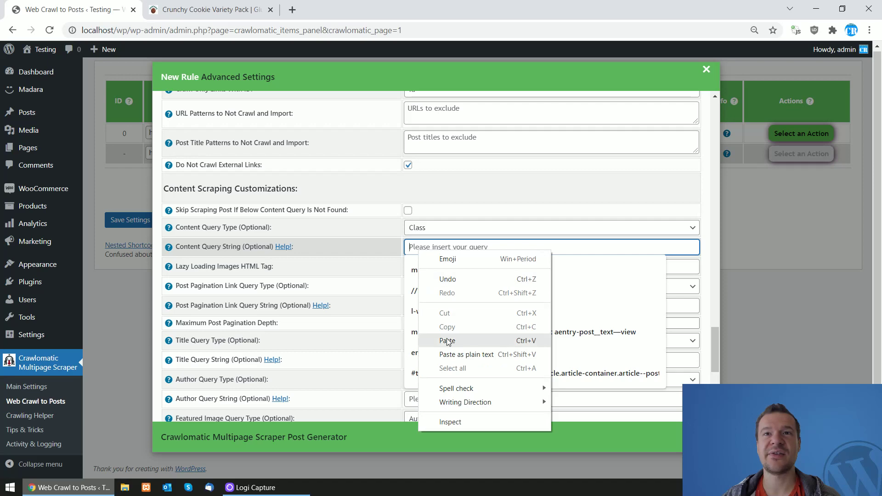
left_click(447, 340)
Copy the description block's rte d class in DevTools and return to the Web Crawl to Posts tab
left_click(273, 4)
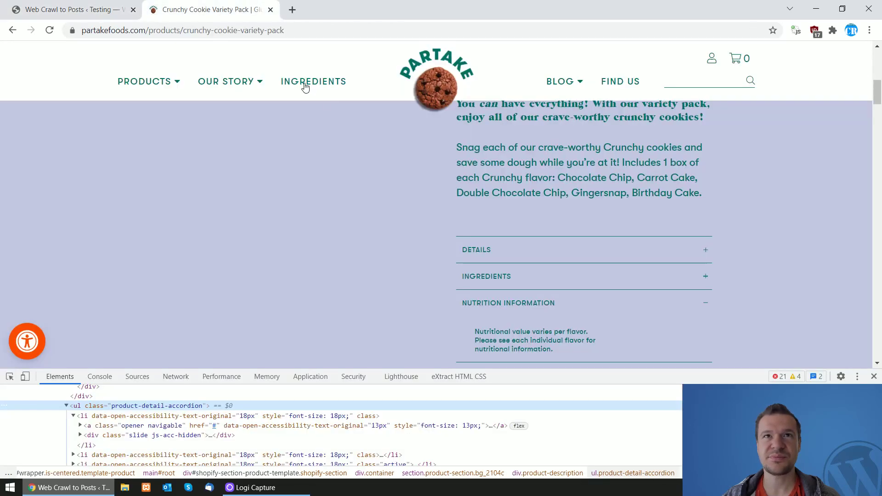
scroll(394, 248, "up", 3)
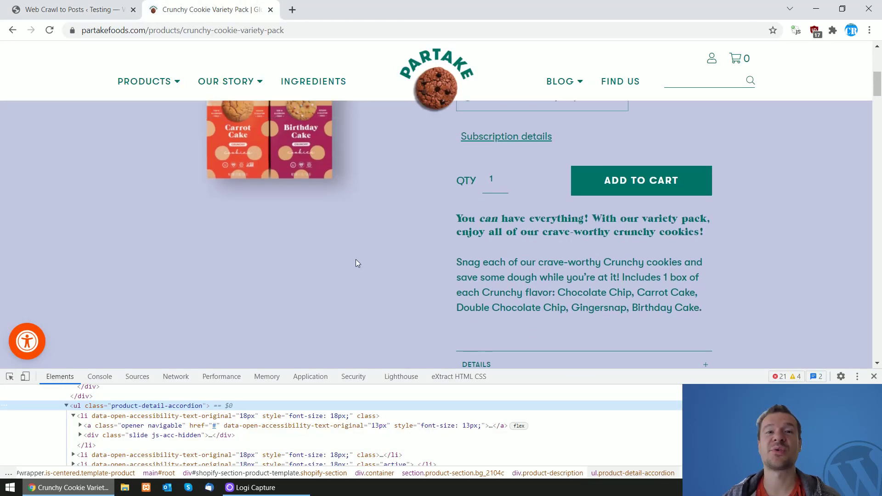
scroll(115, 432, "up", 3)
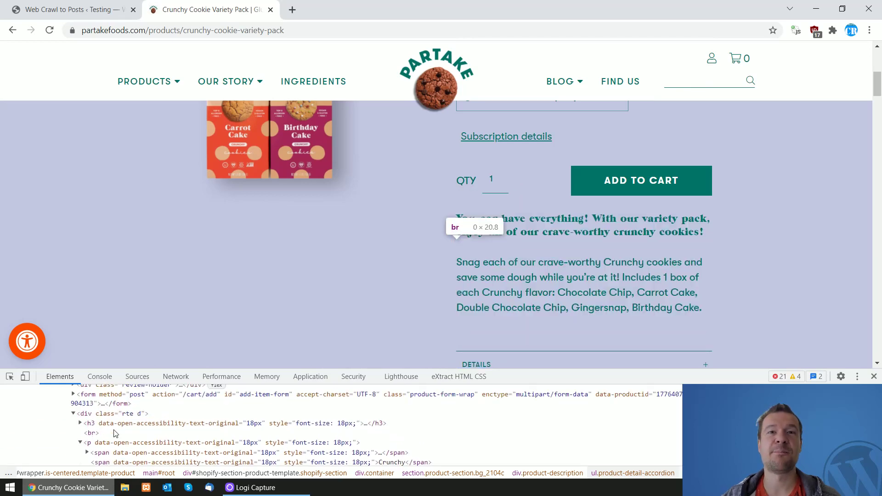
scroll(115, 432, "up", 2)
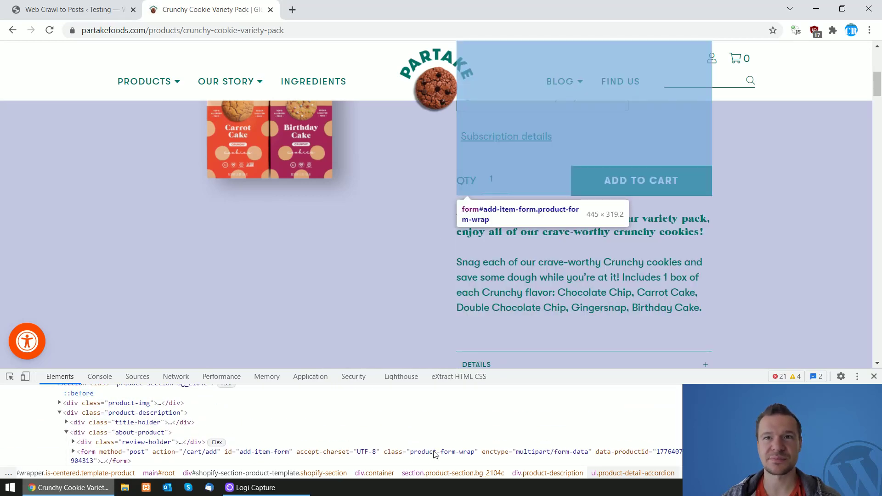
scroll(99, 416, "down", 2)
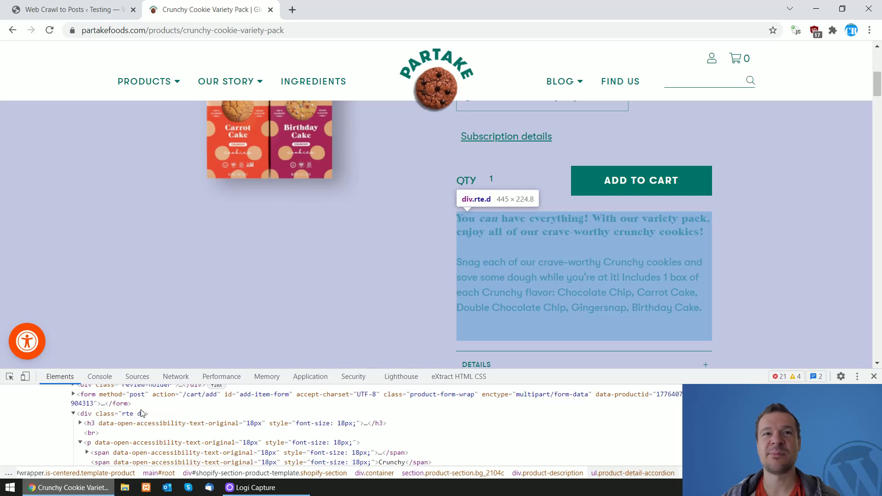
double_click(130, 415)
right_click(130, 415)
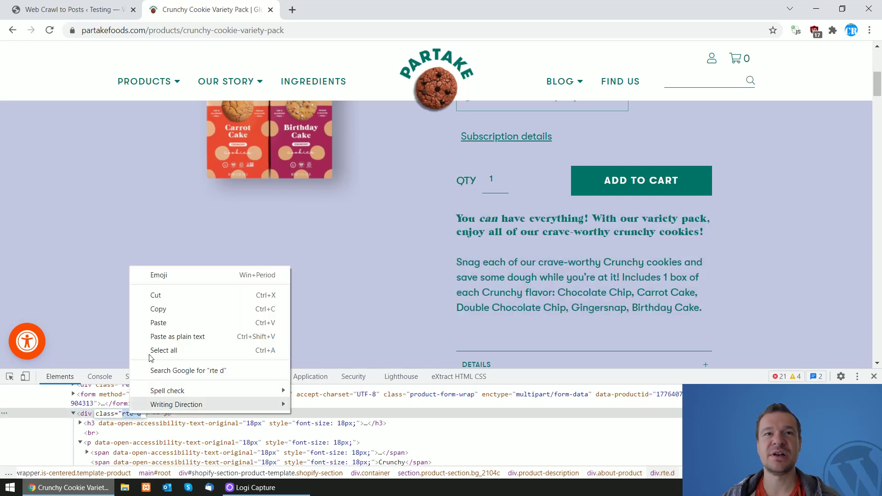
left_click(157, 322)
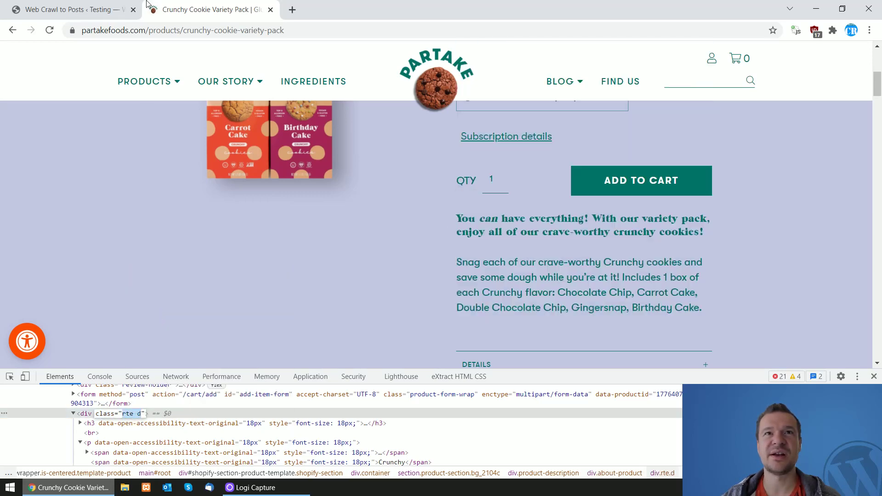
left_click(69, 10)
Append ',rte d' to the content query string so it reads 'product-detail-accordion,rte d'
left_click(499, 244)
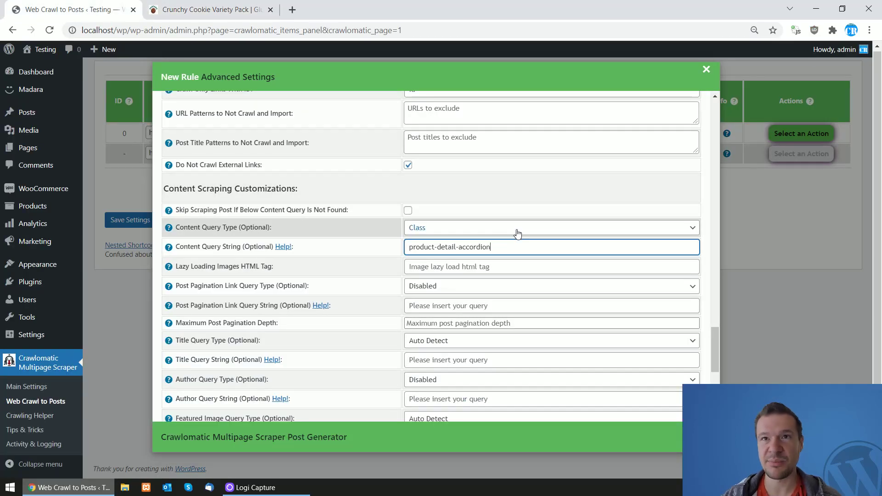
type(",rte d")
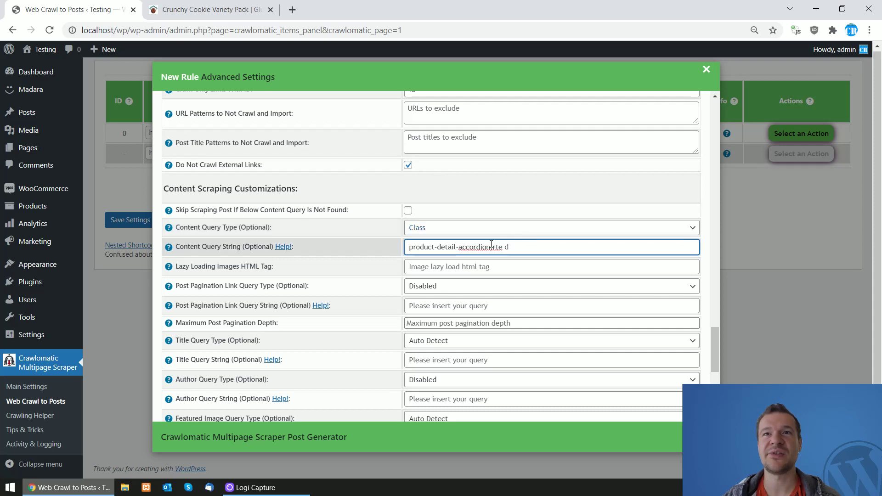
right_click(504, 248)
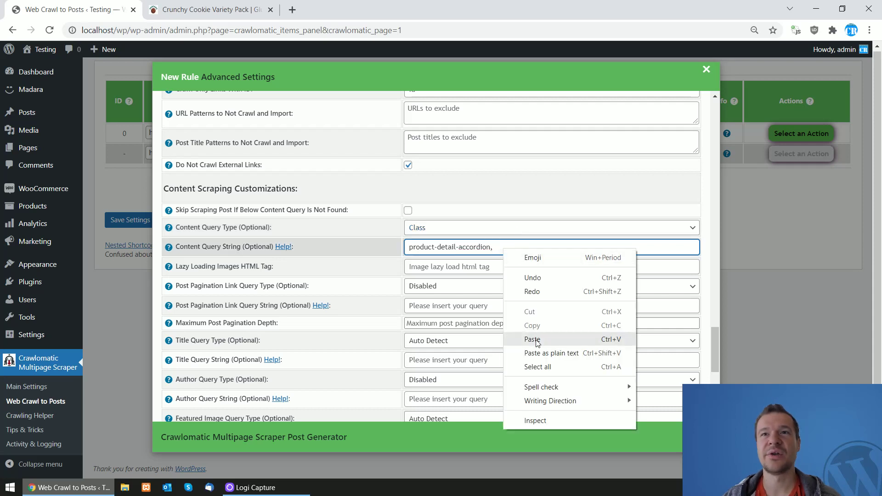
left_click(485, 241)
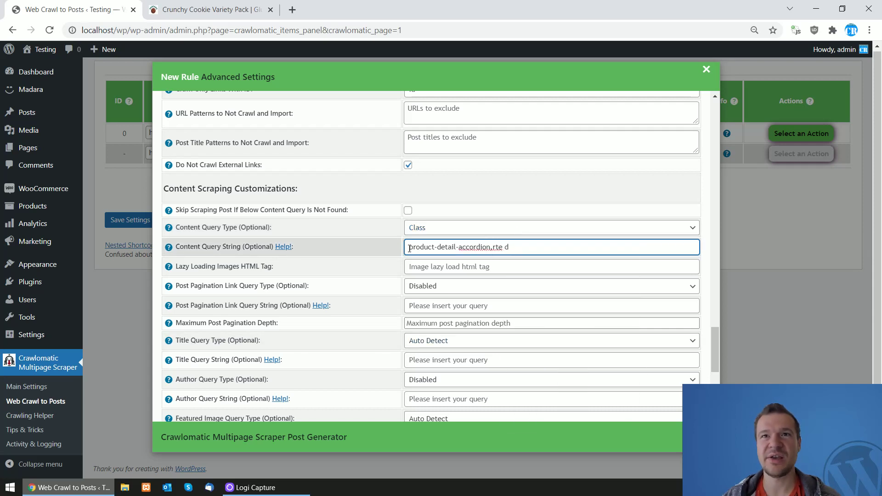
left_click_drag(408, 247, 491, 247)
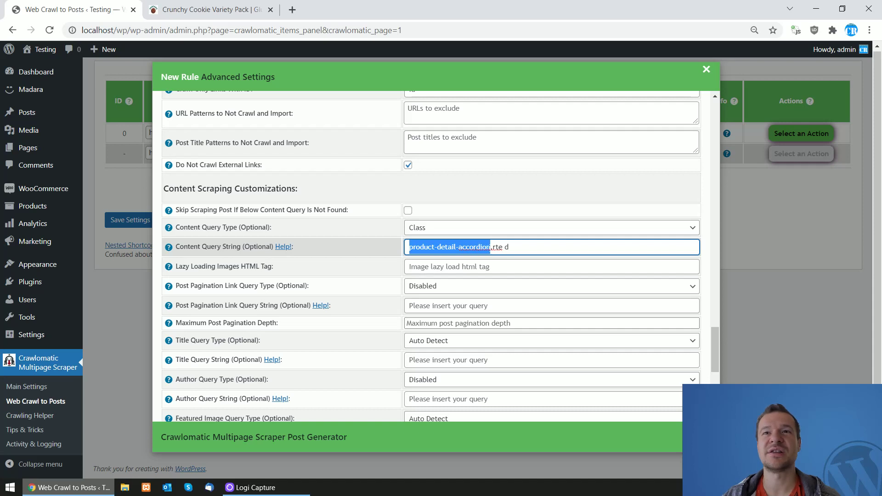
left_click(492, 248)
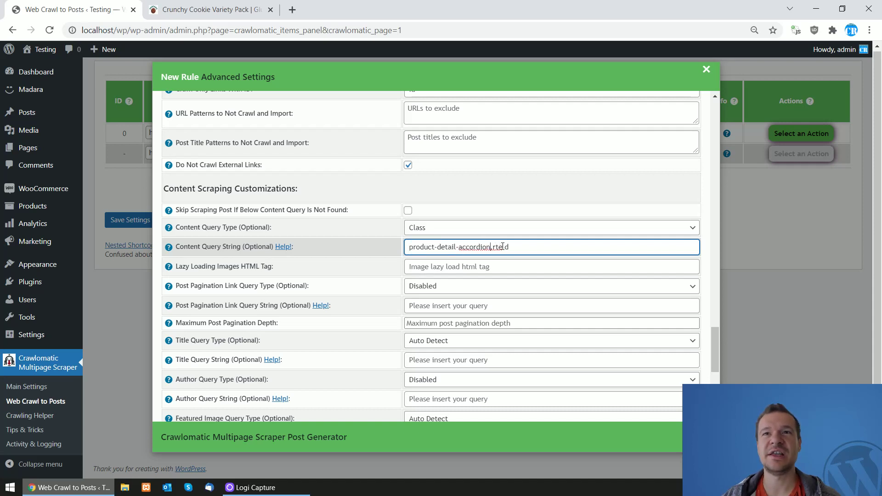
scroll(374, 287, "down", 1)
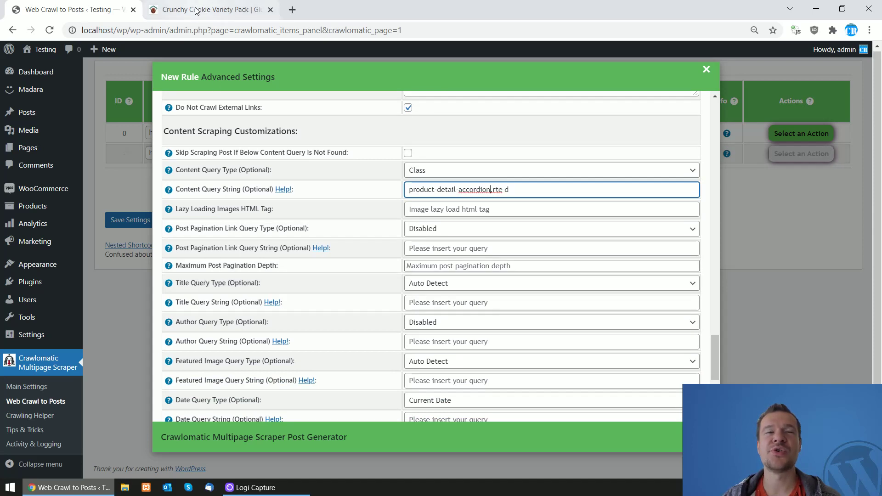
scroll(233, 273, "down", 2)
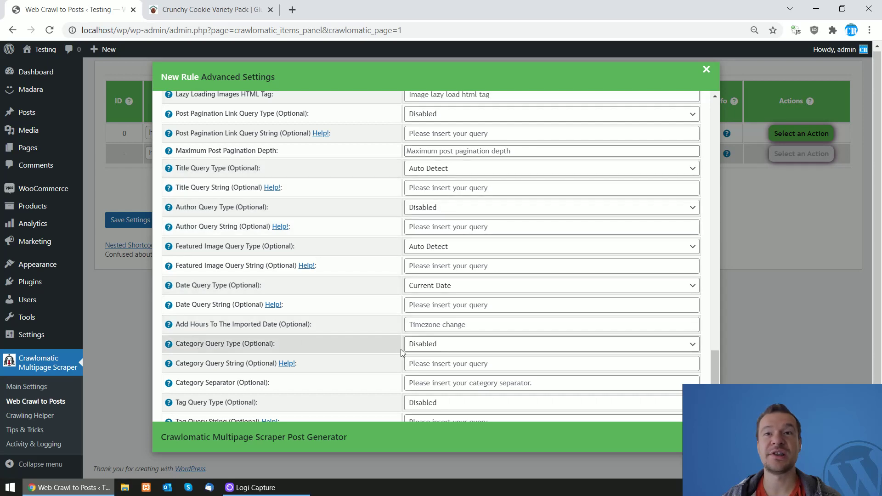
key("ctrl+Tab")
Inspect the Crunchy Cookies category label and copy its span class, 'subtitle'
scroll(184, 206, "up", 5)
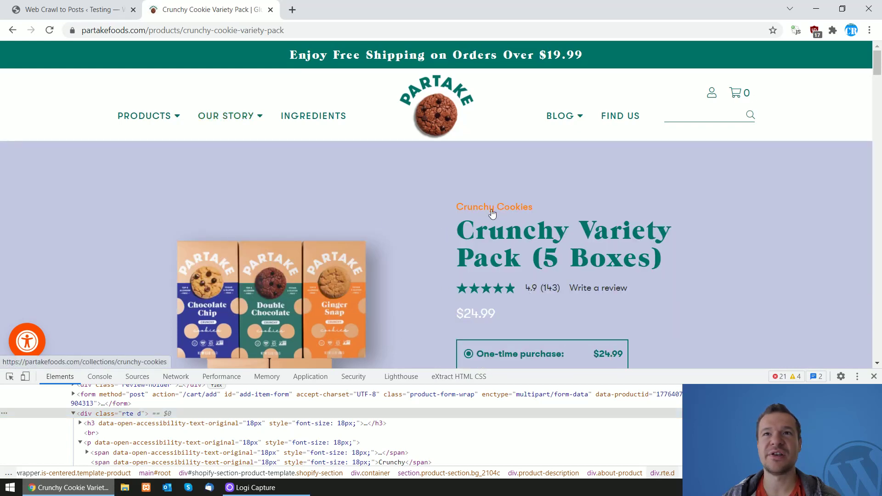
right_click(492, 207)
left_click(527, 333)
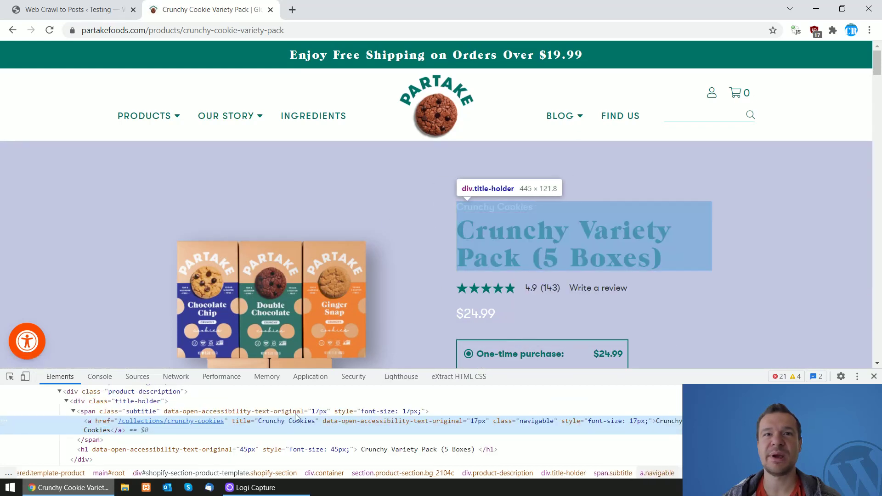
double_click(136, 413)
right_click(135, 413)
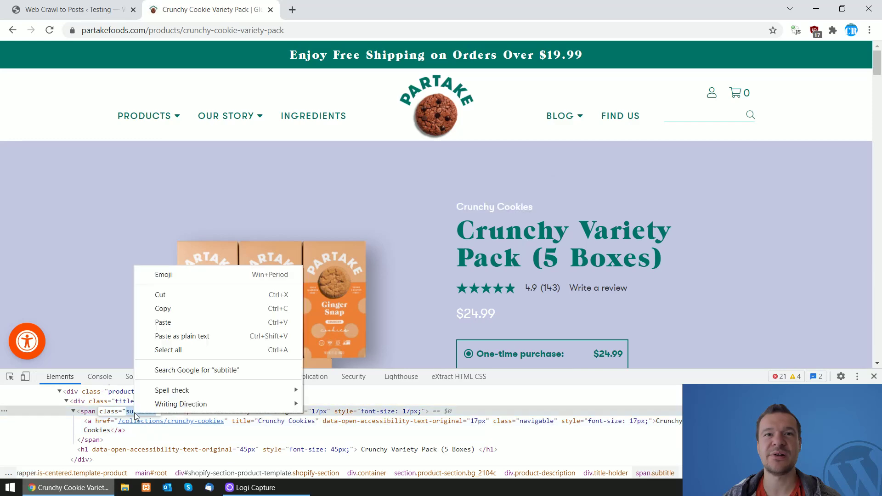
left_click(170, 315)
left_click(73, 10)
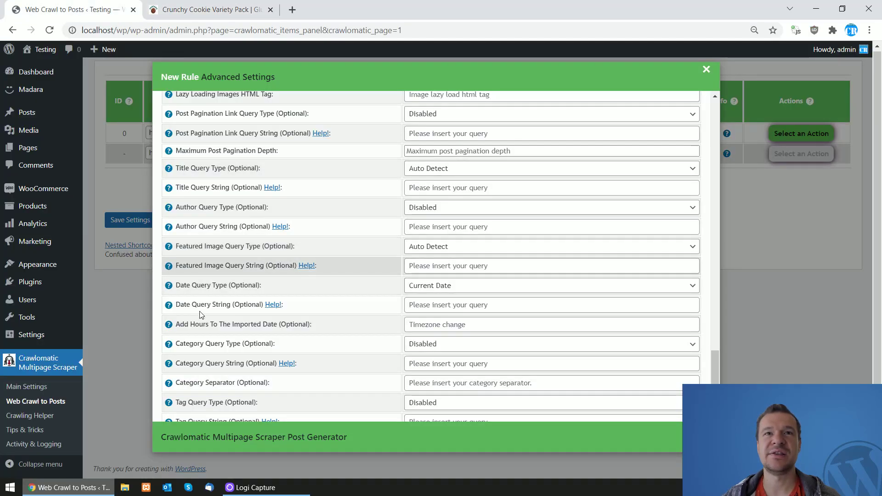
Set Category Query Type to Class and paste 'subtitle' as the category query string
left_click(633, 344)
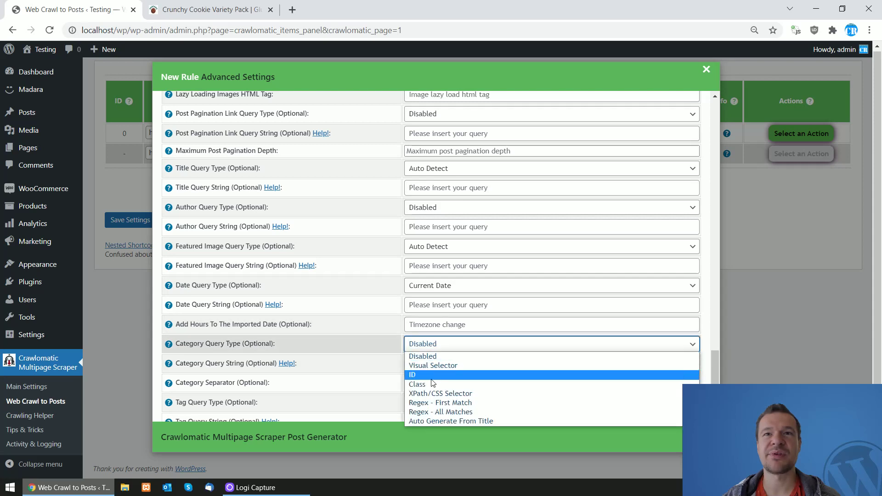
left_click(634, 374)
left_click(426, 363)
right_click(426, 364)
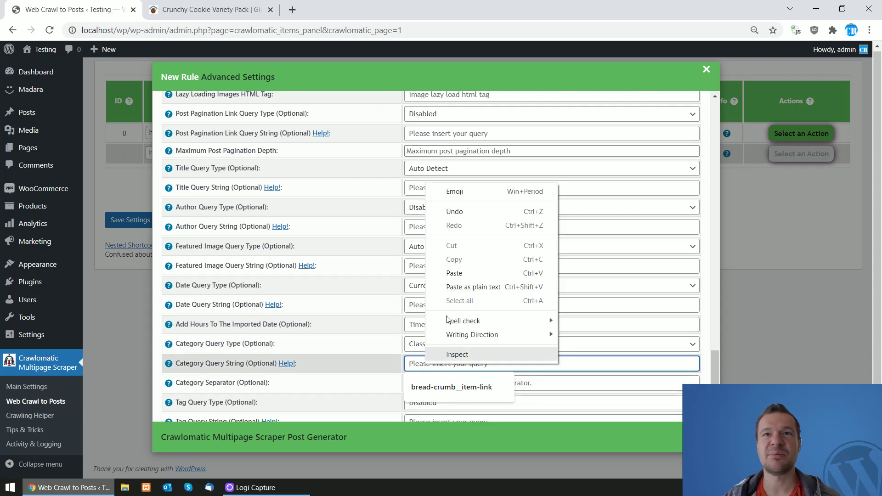
left_click(453, 273)
Set Tag Query Type to Auto Generate From Title
scroll(198, 299, "down", 3)
left_click(430, 289)
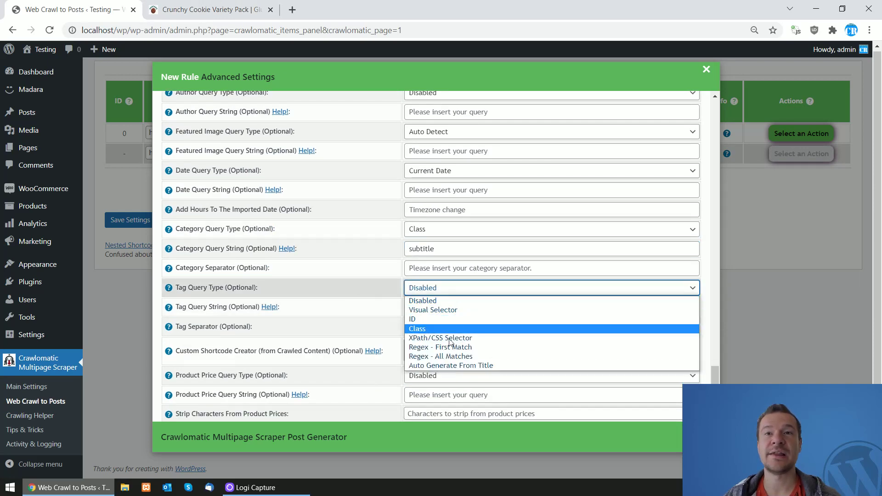
left_click(440, 365)
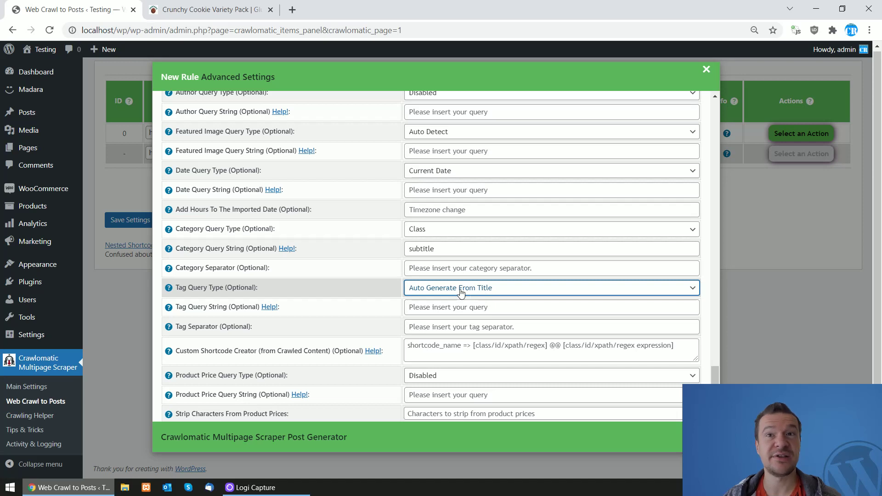
scroll(318, 281, "down", 1)
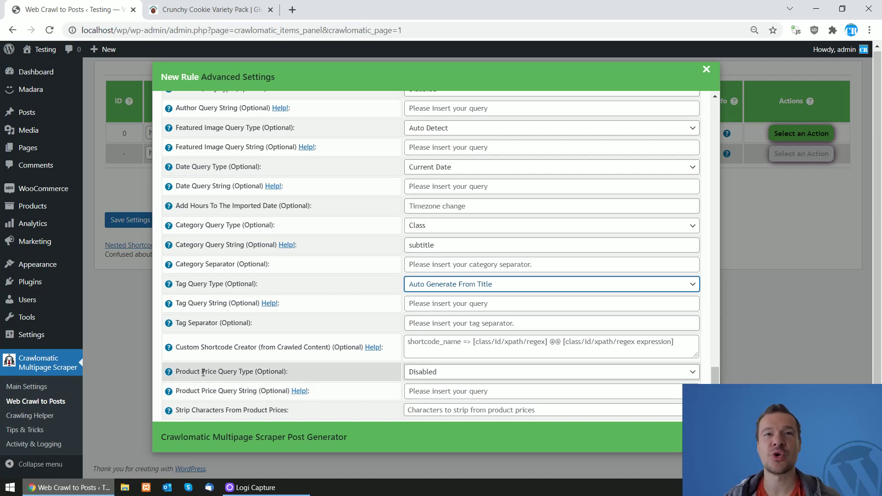
Inspect the $24.99 price on the Partake product page and copy its ID, 'price-changer'
left_click(209, 9)
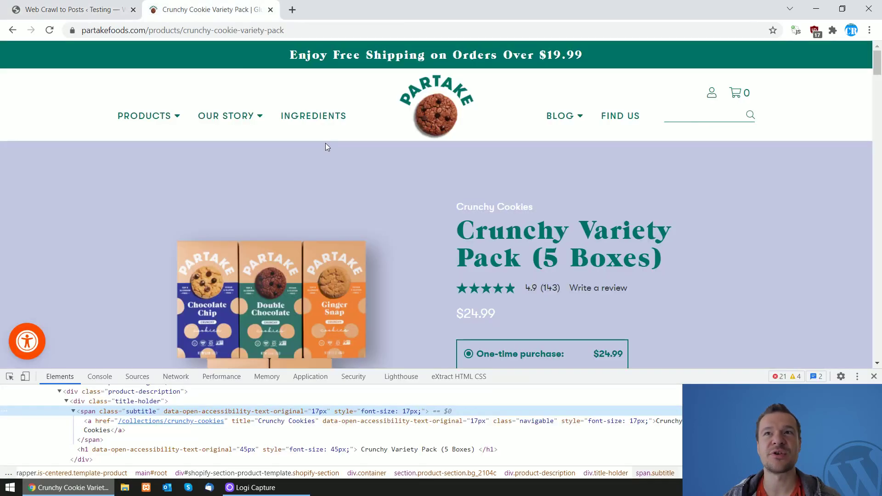
scroll(530, 286, "down", 4)
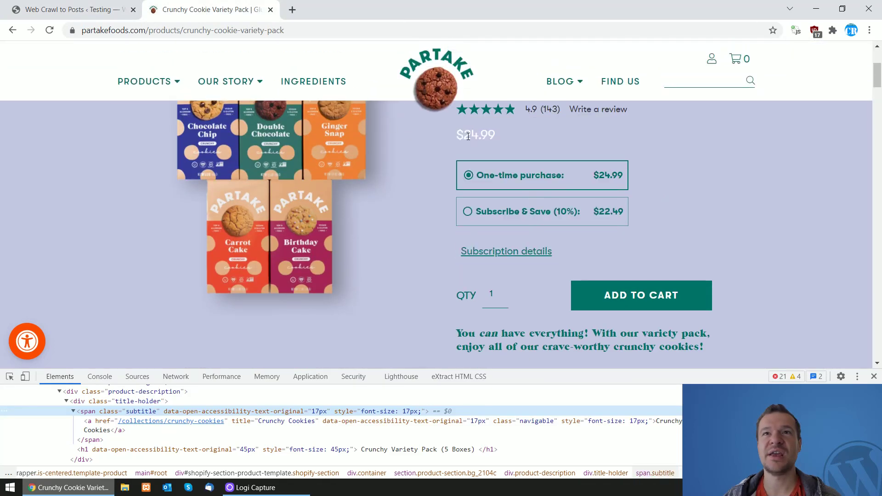
right_click(472, 137)
left_click(504, 336)
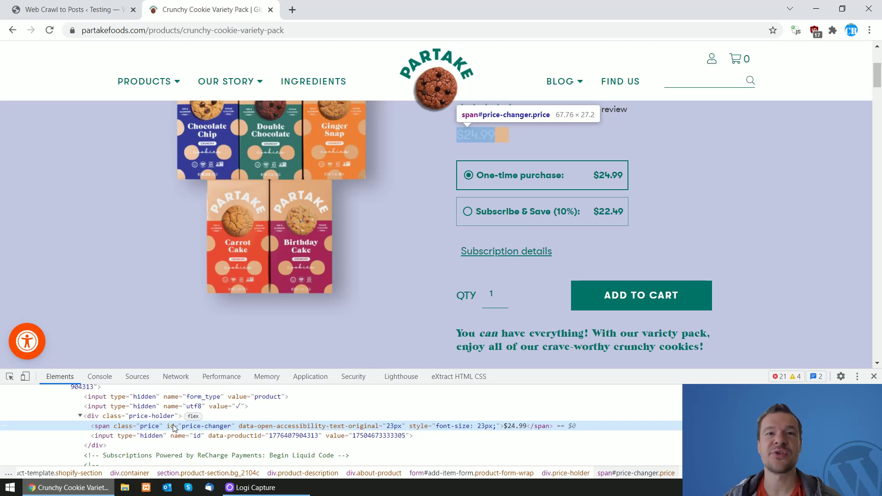
double_click(196, 426)
right_click(194, 429)
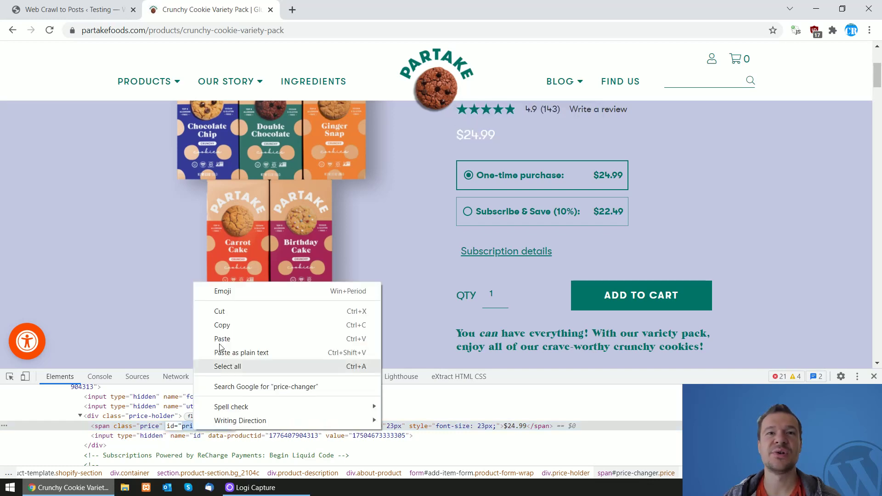
left_click(216, 327)
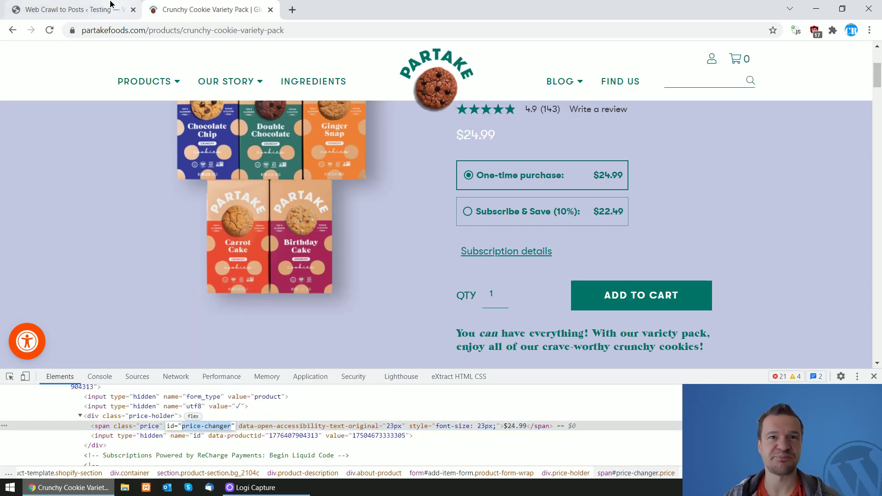
Set Product Price Query Type to ID with 'price-changer' as the query string
left_click(110, 6)
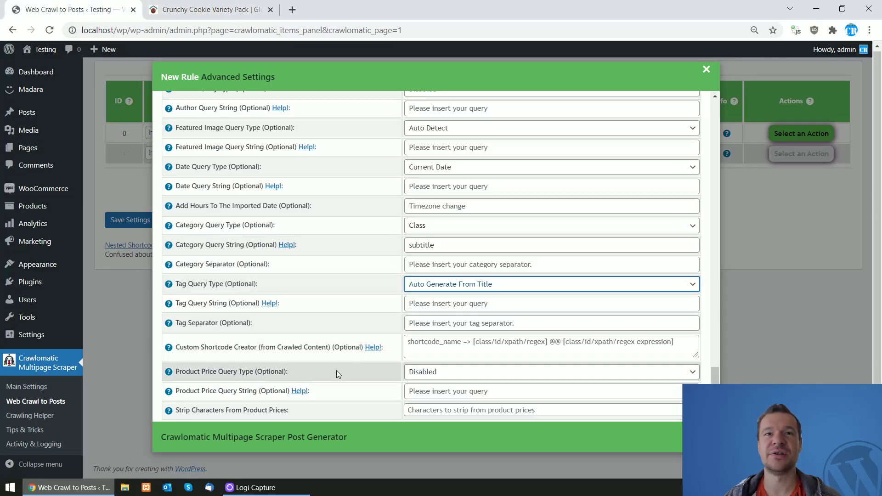
left_click(421, 372)
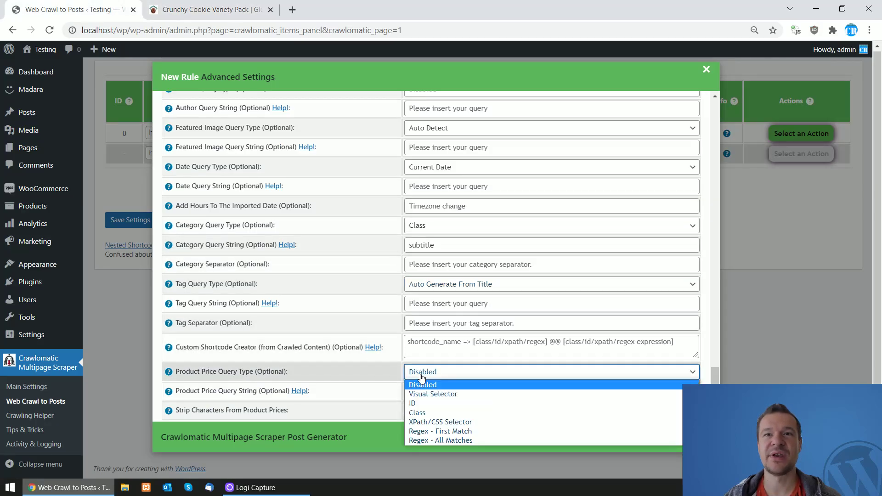
left_click(417, 404)
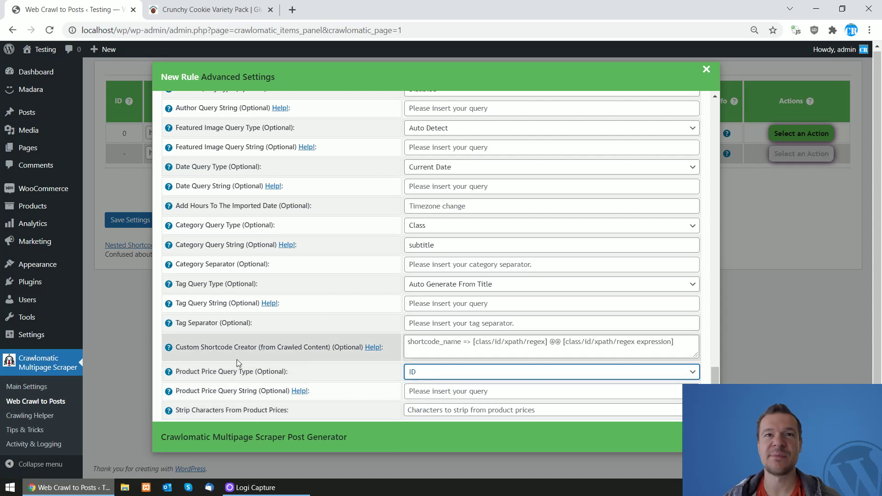
left_click(425, 391)
right_click(428, 393)
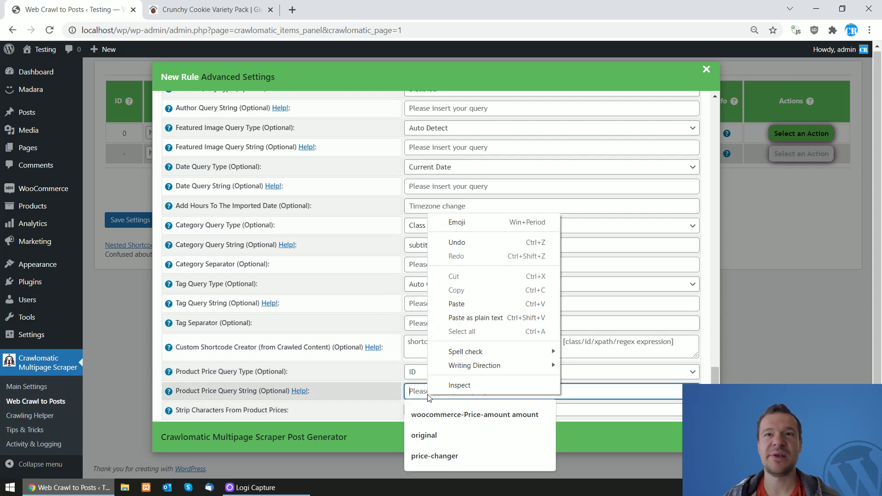
left_click(459, 304)
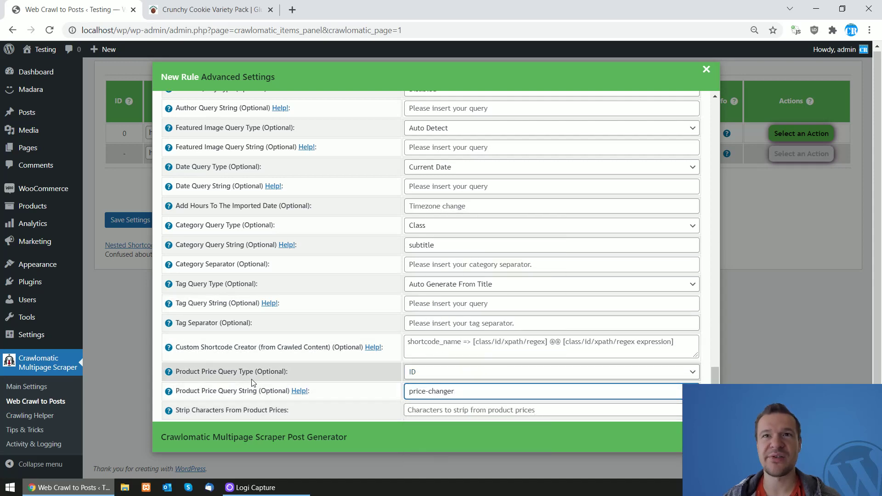
key("ctrl+Tab")
key("ctrl+Tab")
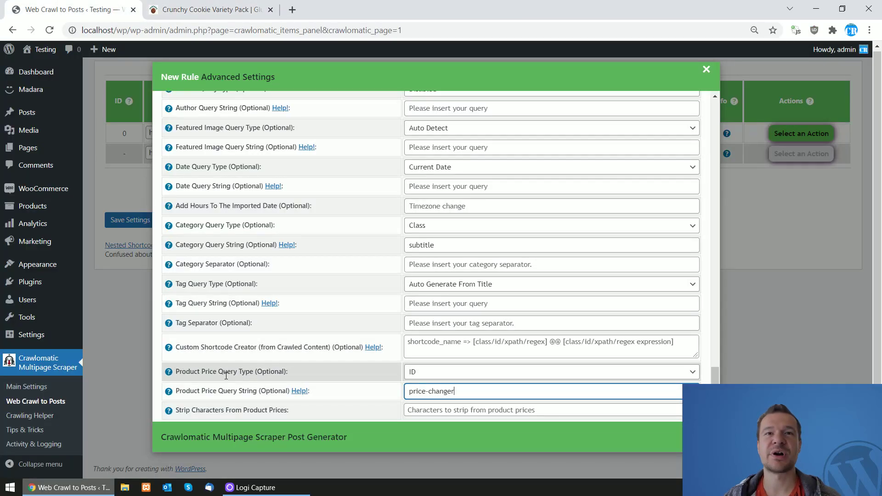
Review the Add Post Categories and Tags From Query Strings options
scroll(226, 376, "up", 1)
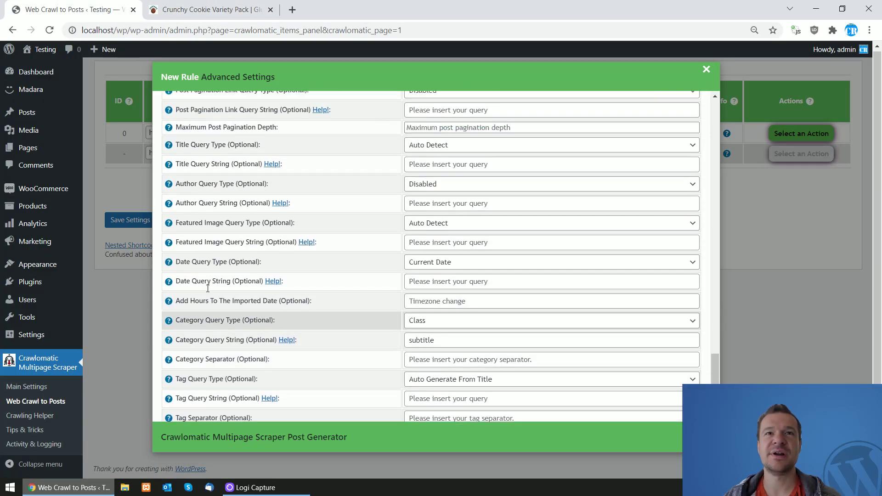
scroll(202, 293, "up", 2)
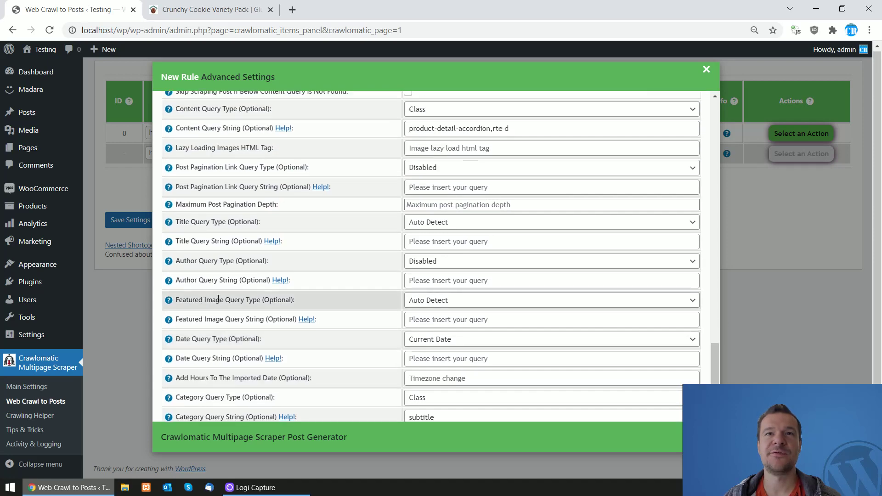
scroll(219, 299, "up", 2)
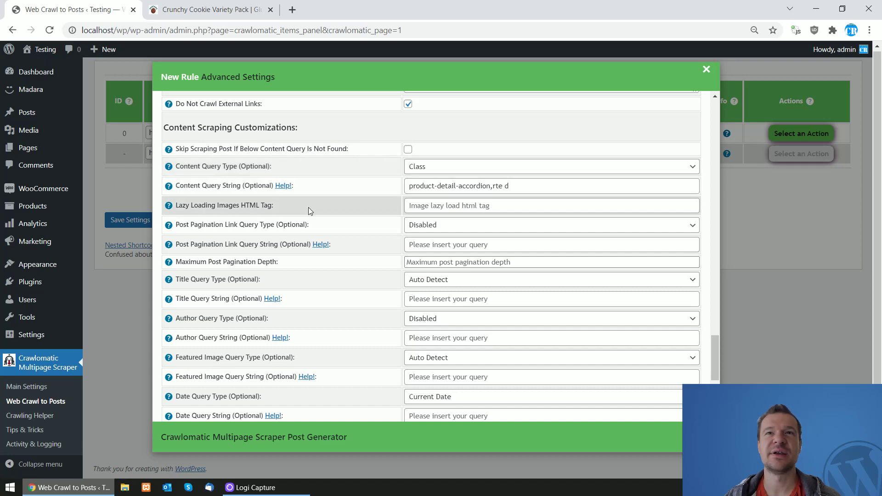
scroll(306, 225, "up", 8)
scroll(269, 243, "down", 15)
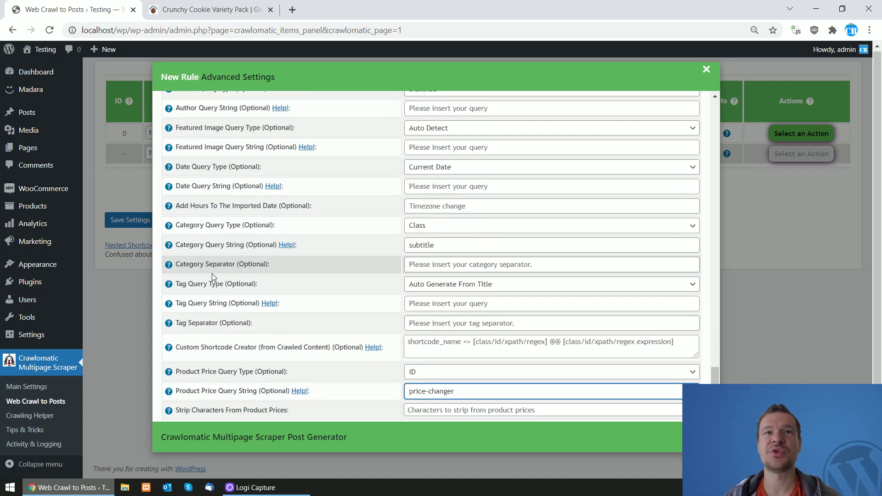
scroll(236, 253, "up", 15)
scroll(237, 251, "up", 20)
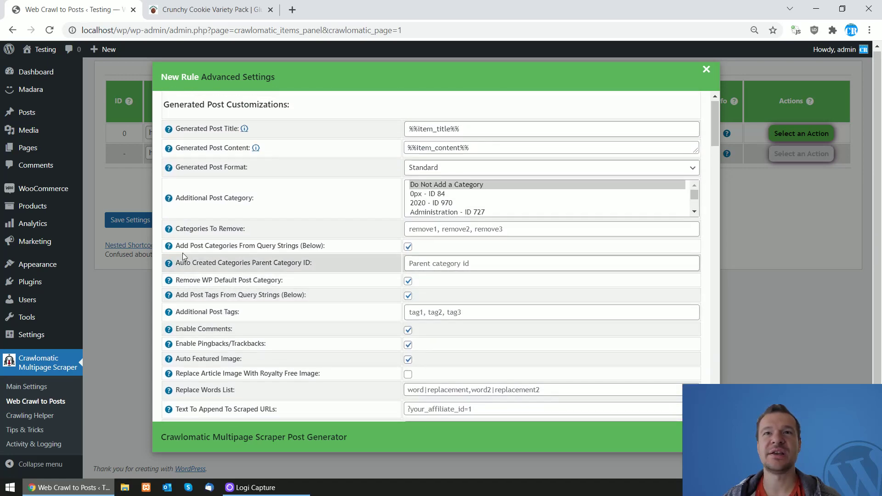
left_click_drag(180, 246, 297, 246)
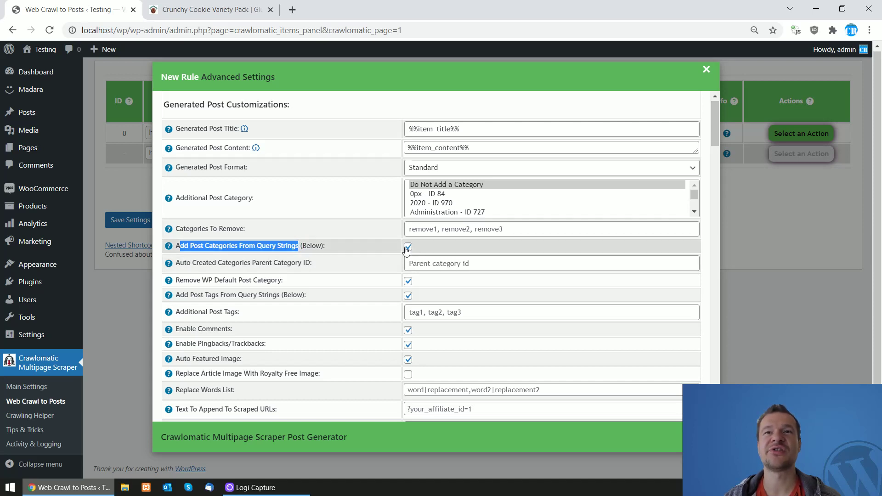
double_click(260, 246)
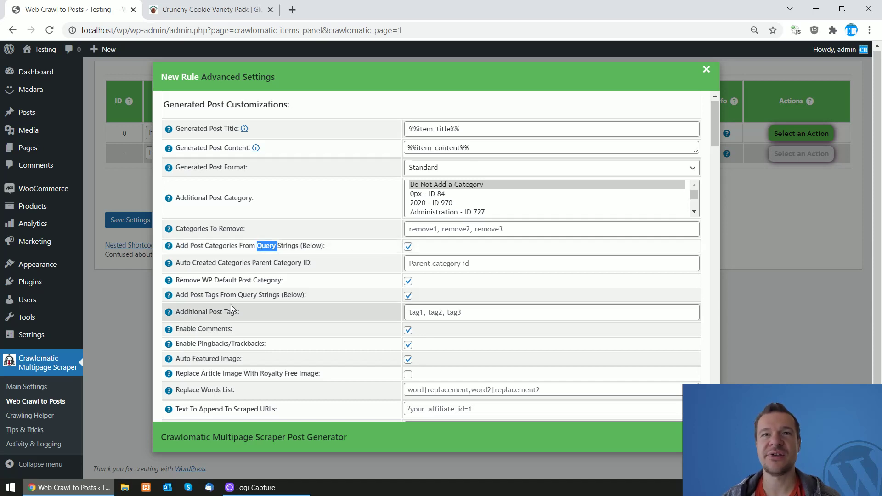
left_click_drag(185, 294, 281, 295)
double_click(213, 296)
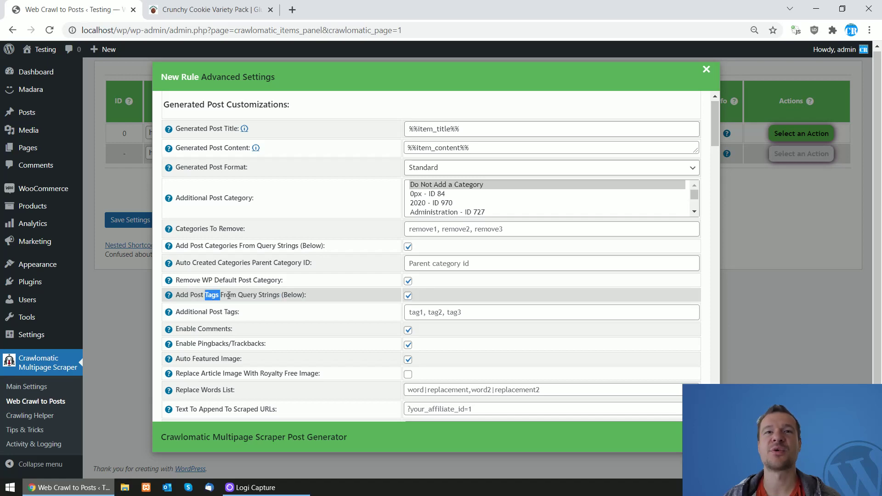
left_click(229, 295)
Close Advanced Settings and save the scraping rule as rule 1
left_click_drag(715, 121, 700, 377)
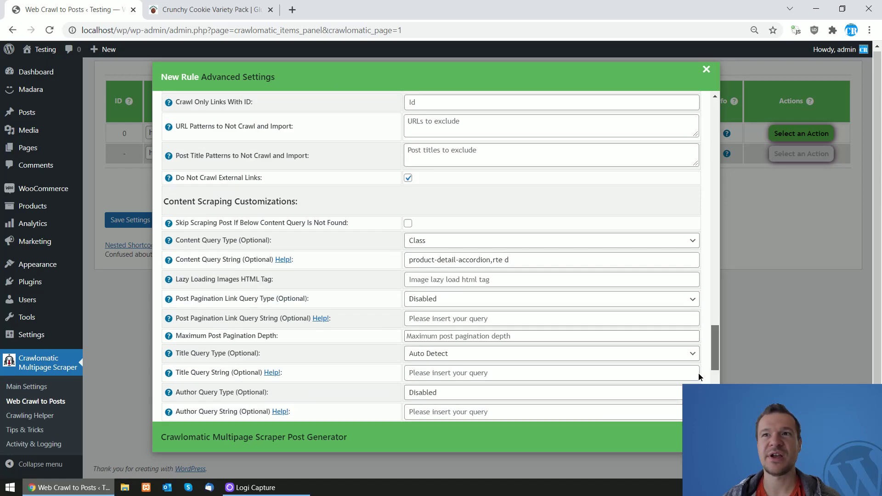
scroll(700, 377, "up", 20)
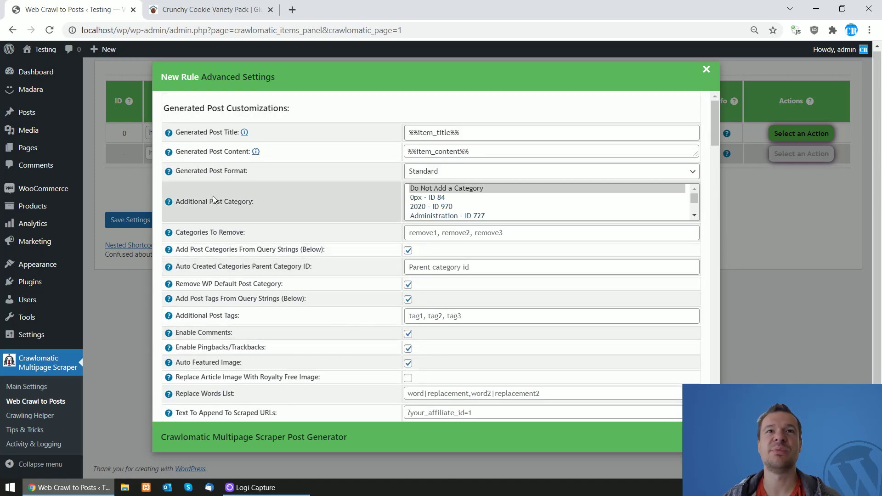
left_click(136, 190)
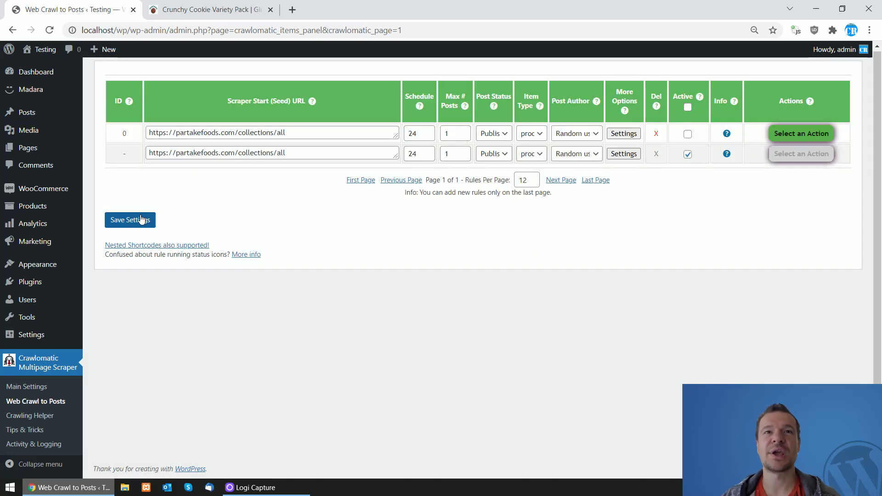
left_click(129, 219)
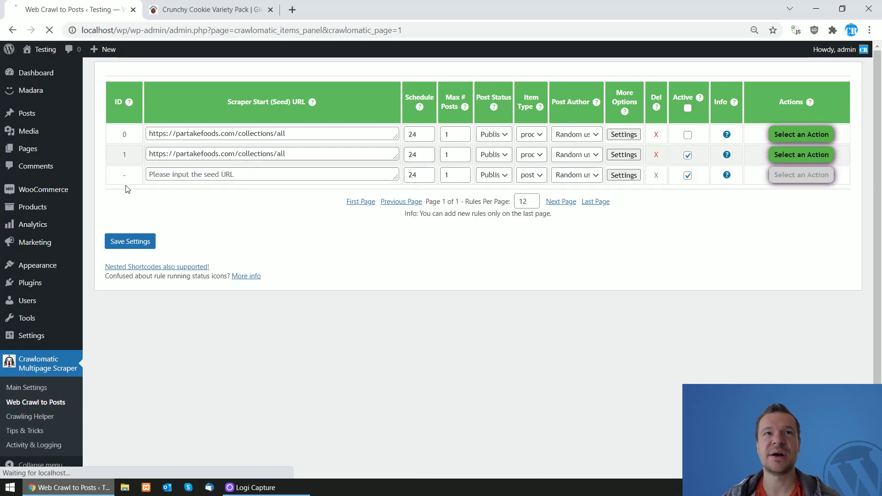
middle_click(44, 190)
Permanently delete the existing Crunchy Variety Pack product and refresh the Products list
left_click(169, 6)
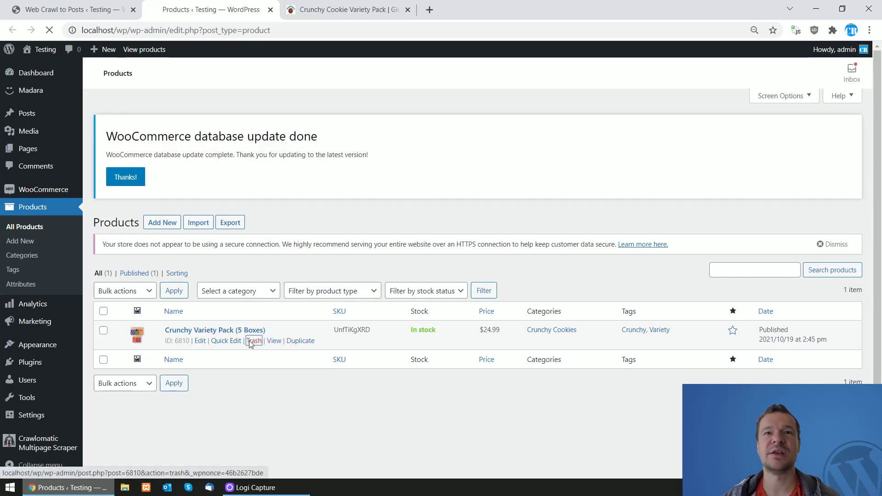
left_click(254, 342)
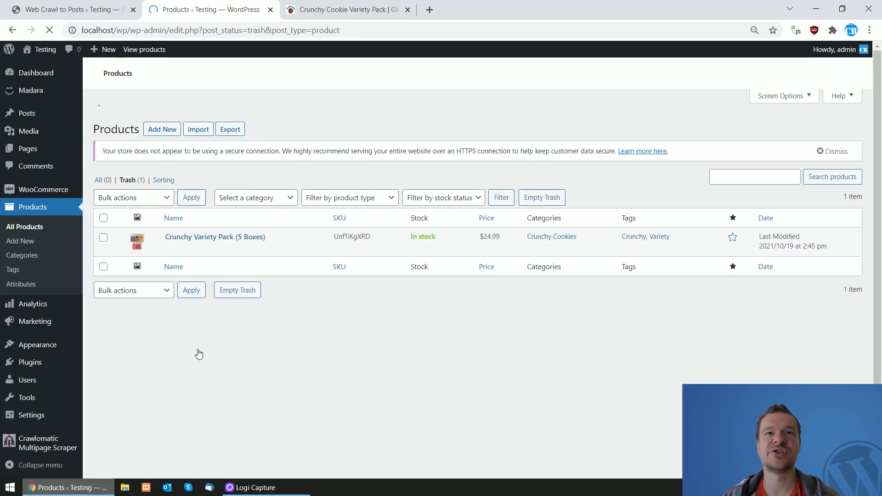
left_click(206, 341)
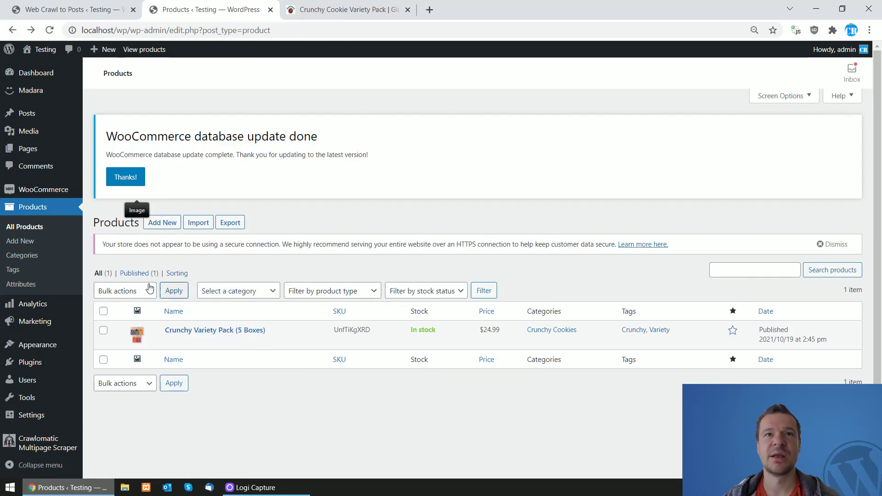
left_click(140, 278)
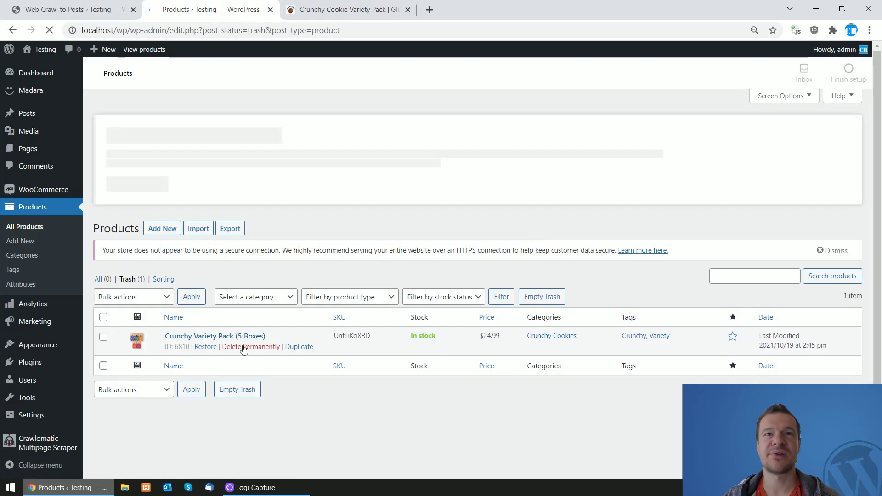
left_click(240, 341)
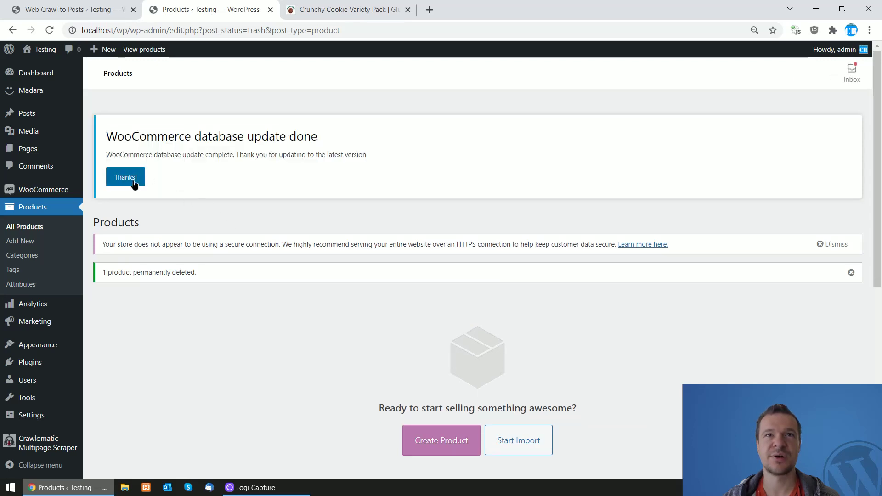
left_click(131, 180)
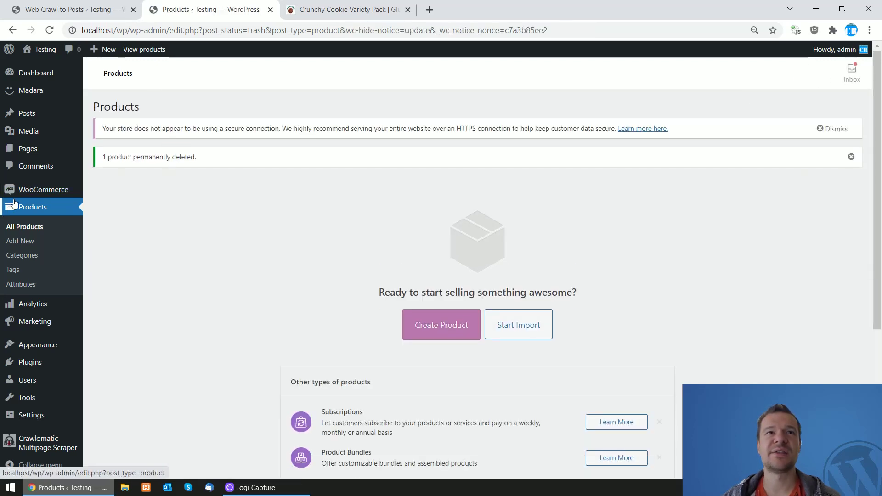
left_click(26, 208)
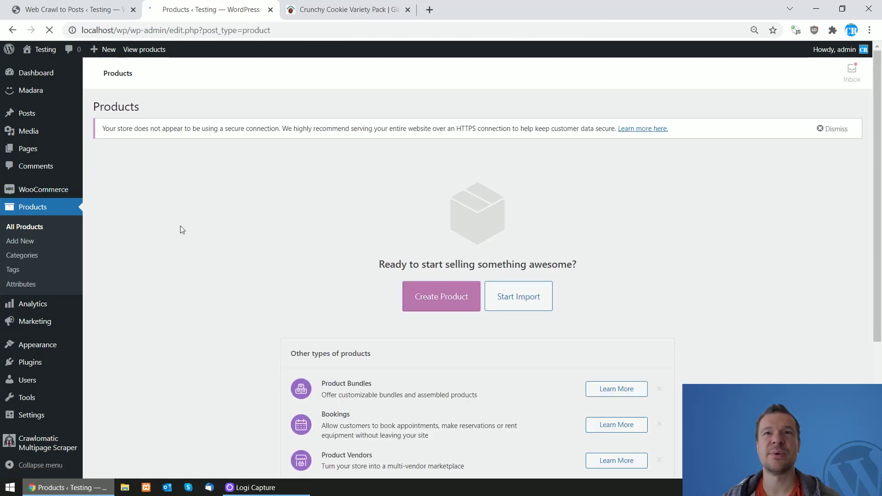
left_click(37, 6)
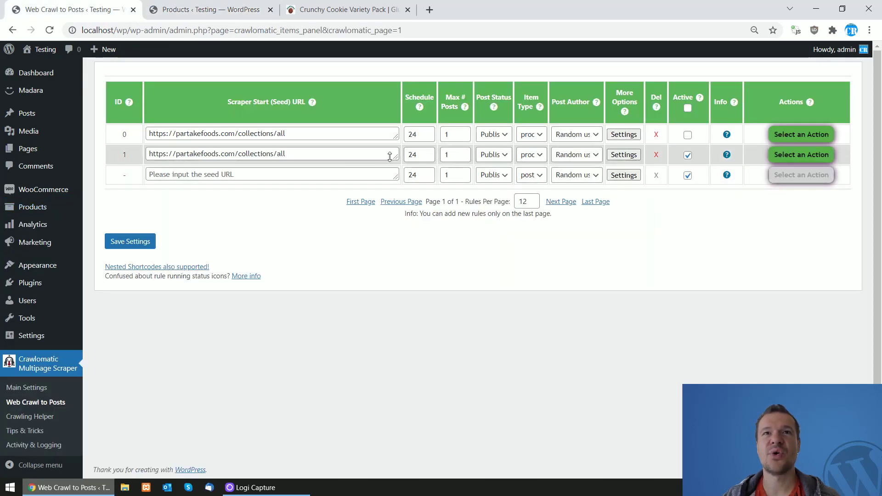
Run rule 1 immediately with Run This Rule Now and confirm
left_click(781, 158)
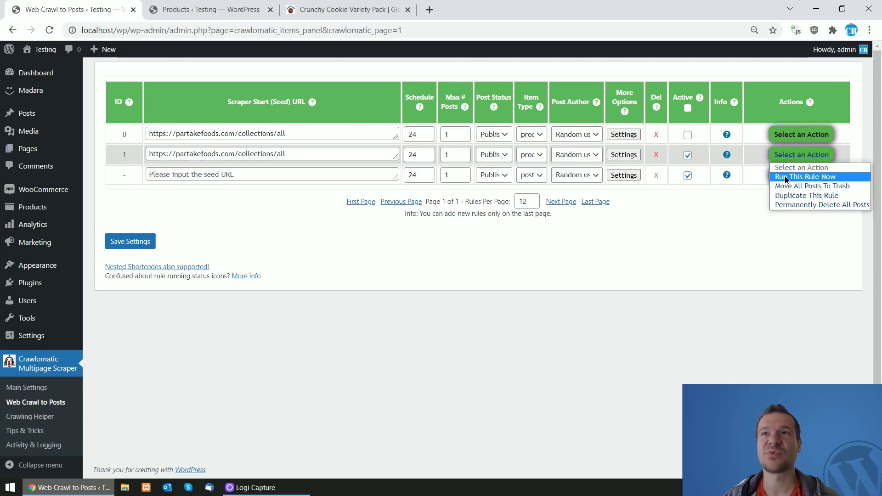
left_click(785, 177)
key("Return")
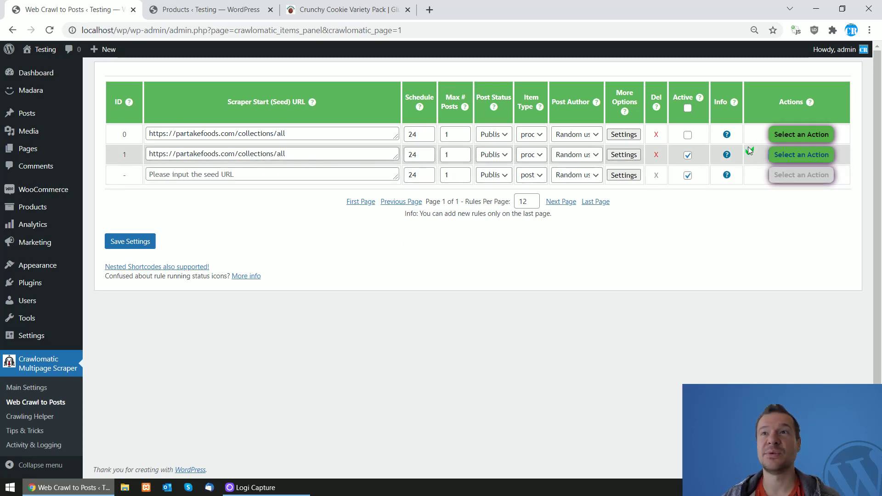
Reload Products and review the imported Crunchy Variety Pack (5 Boxes) in the editor
key("ctrl+Tab")
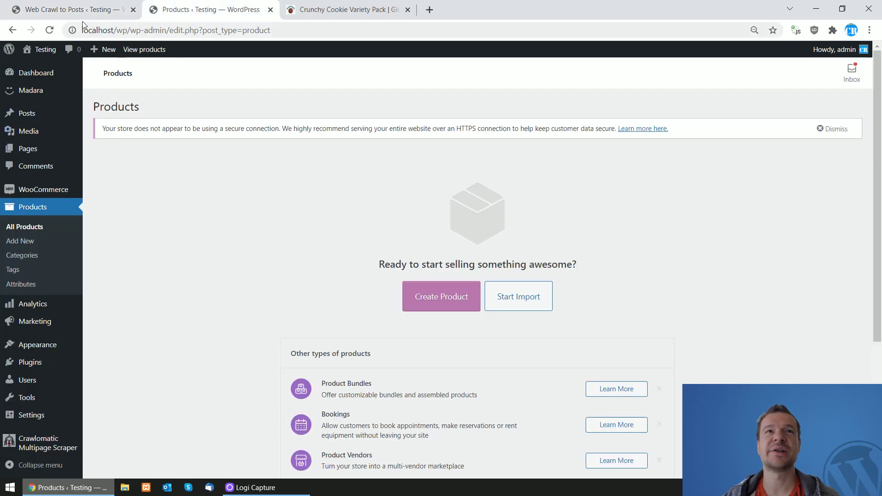
left_click(49, 30)
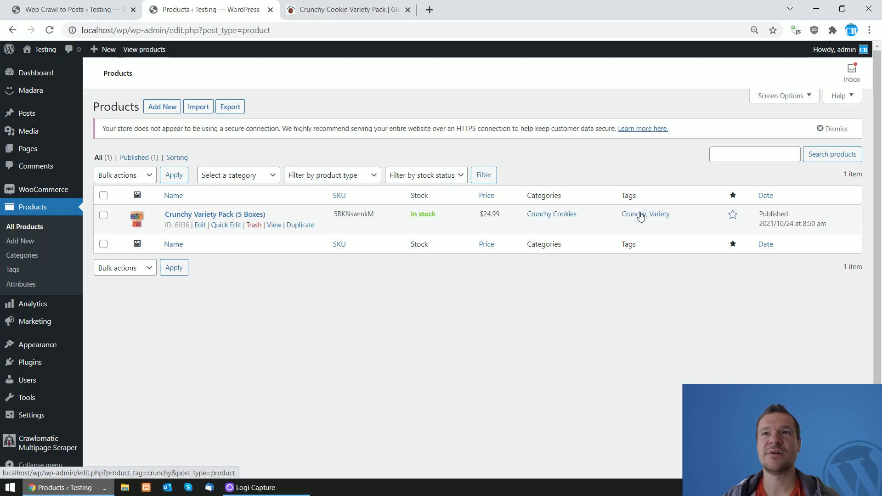
left_click(219, 215)
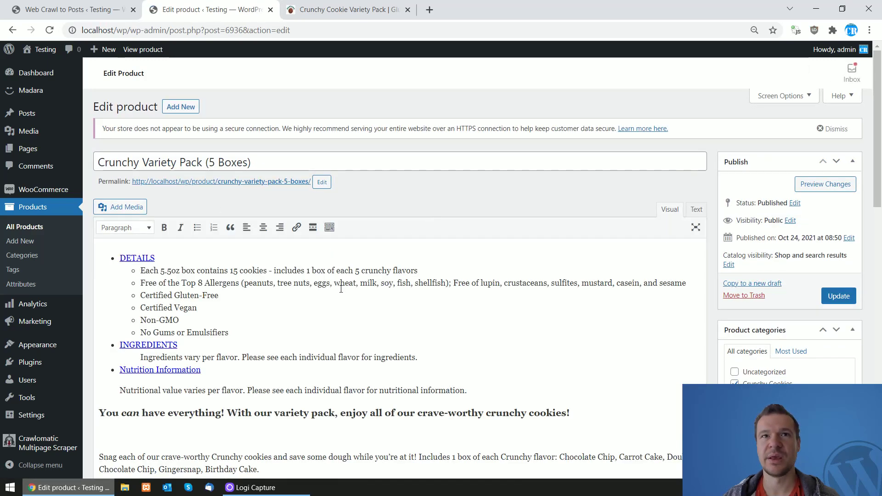
scroll(168, 203, "down", 1)
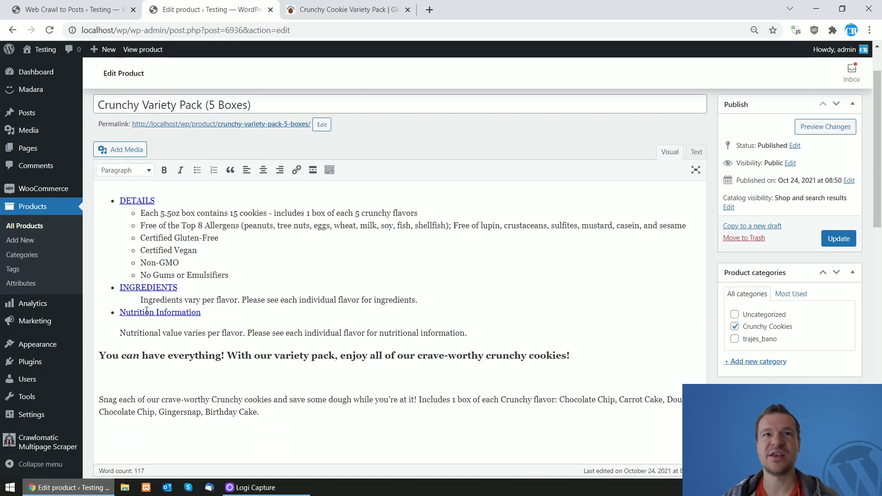
scroll(147, 311, "down", 2)
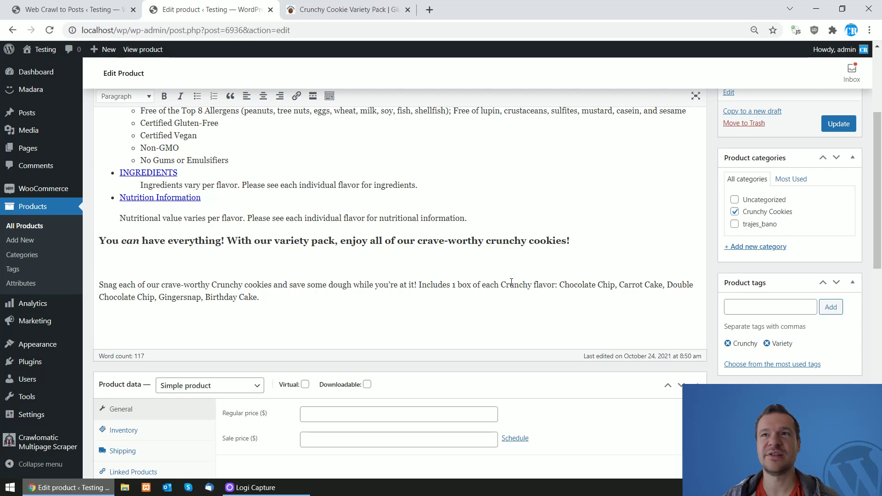
scroll(751, 226, "up", 3)
scroll(761, 289, "down", 2)
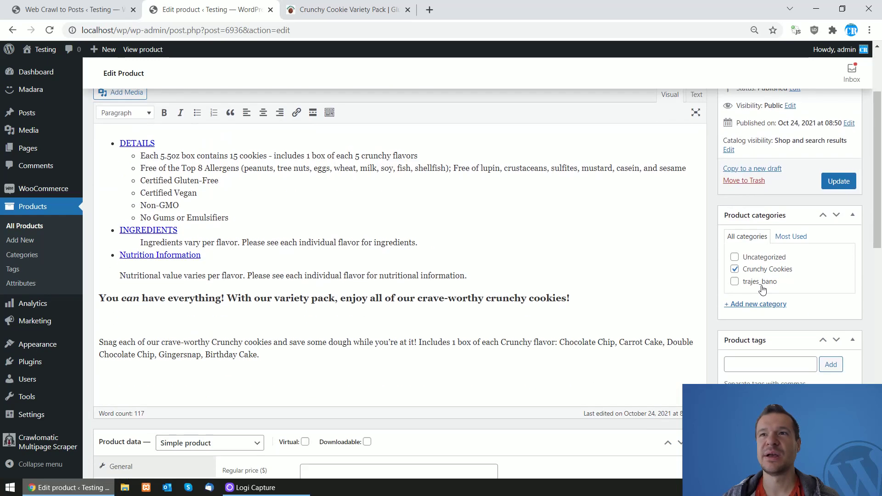
scroll(756, 270, "up", 1)
scroll(747, 290, "down", 2)
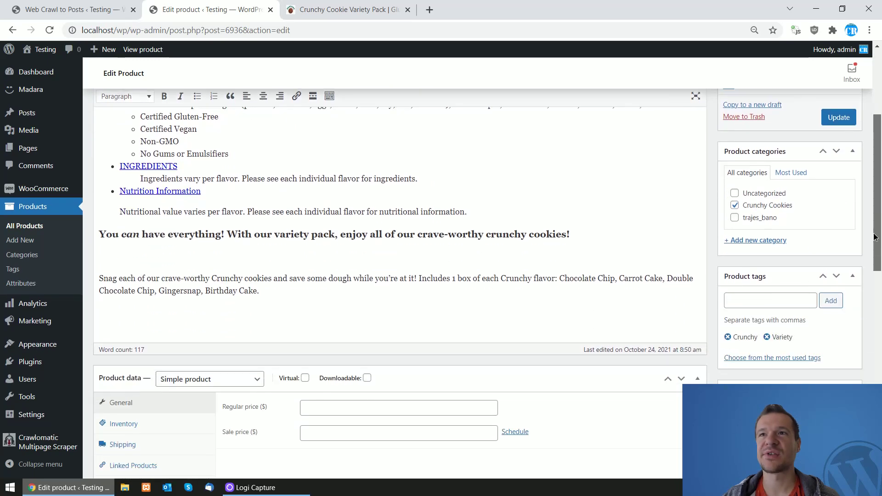
scroll(374, 259, "down", 3)
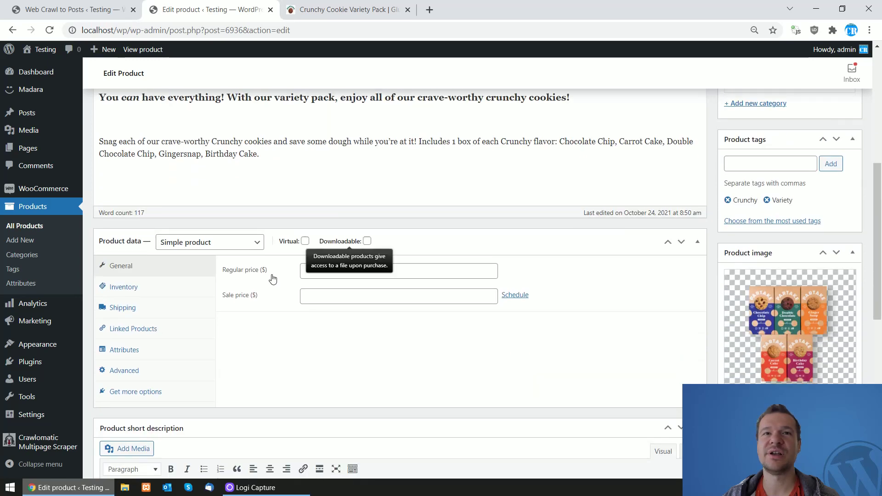
scroll(288, 189, "up", 7)
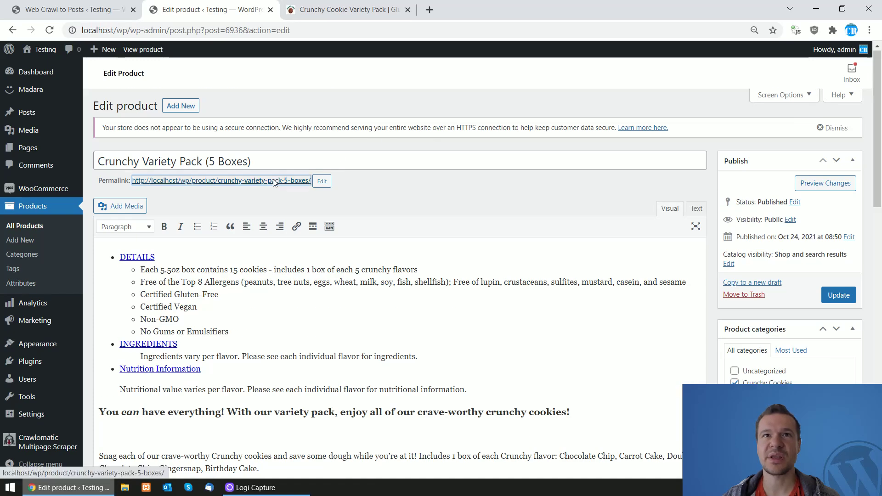
View the product's live storefront page showing $24.99
middle_click(275, 181)
key("ctrl+Tab")
scroll(203, 196, "down", 3)
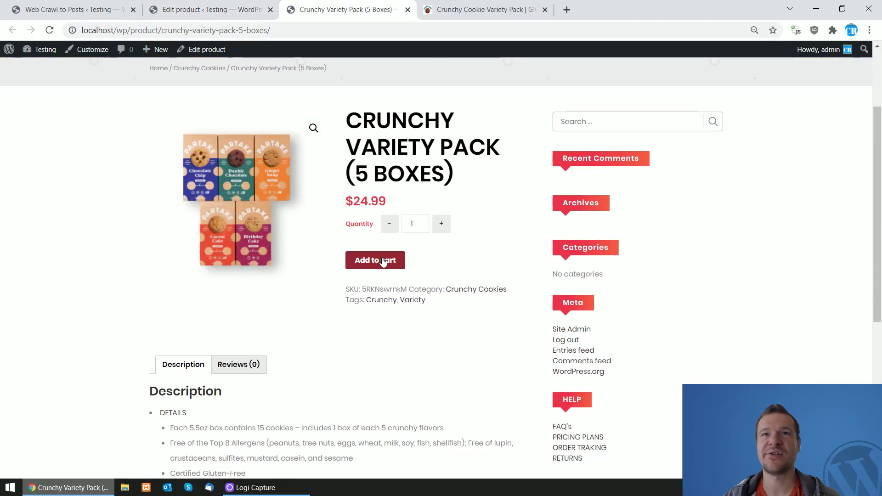
scroll(341, 279, "down", 6)
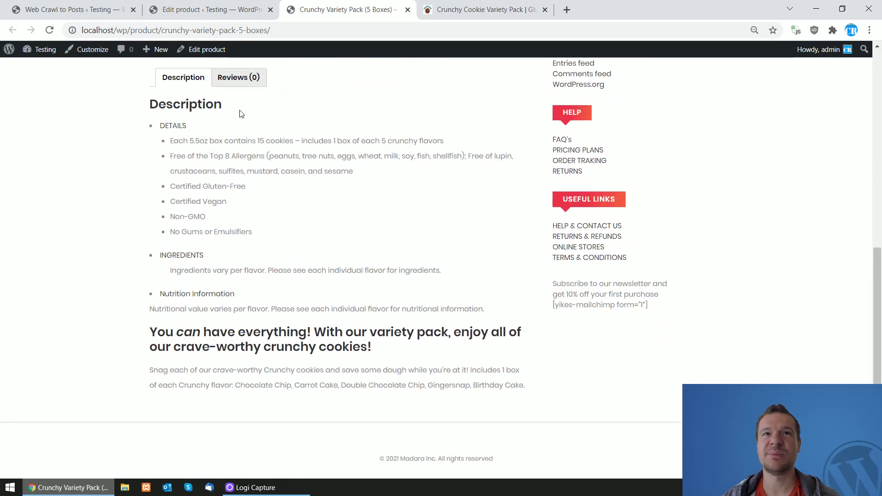
scroll(231, 349, "up", 9)
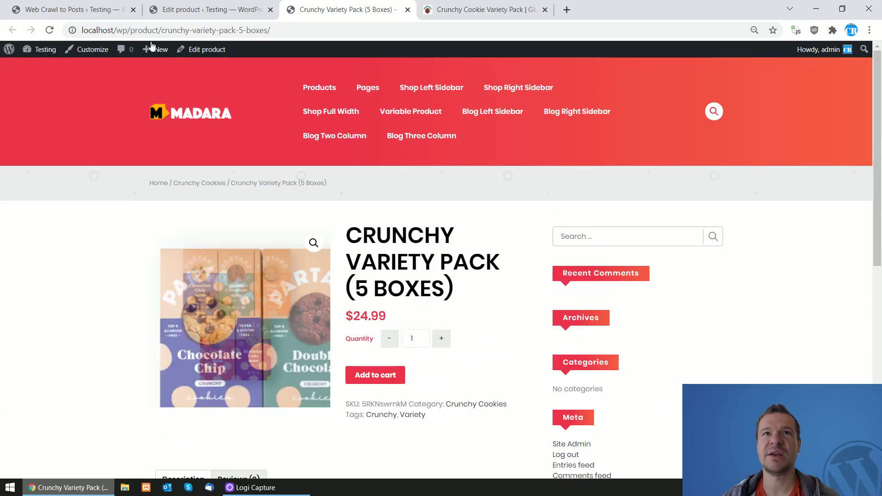
key("ctrl+1")
Run rule 1 again and check the Products list in a new tab
left_click(795, 156)
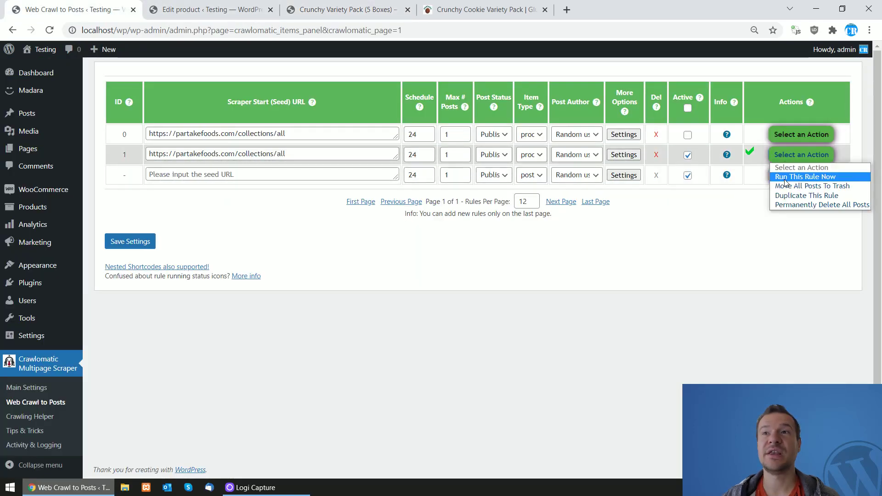
left_click(784, 177)
key("Return")
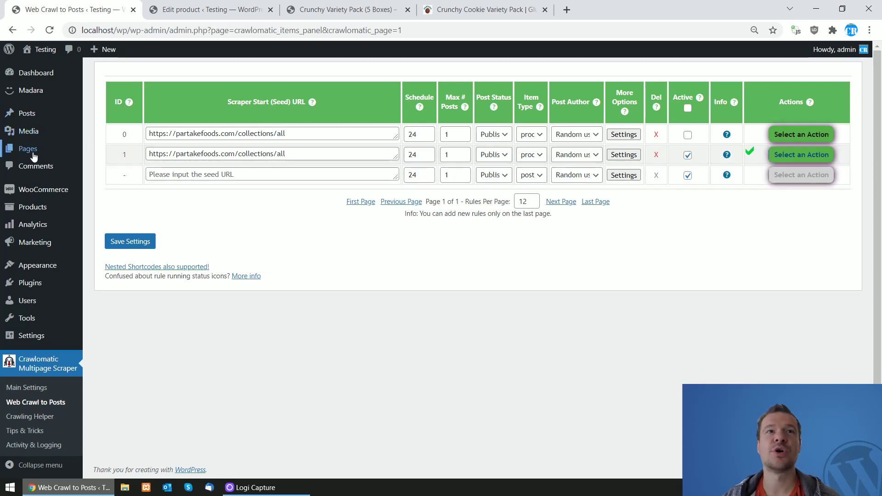
middle_click(38, 208)
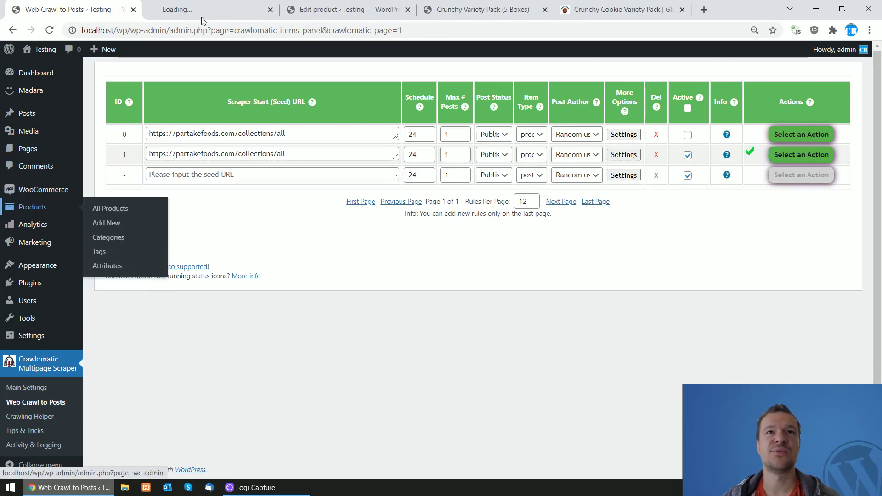
left_click(193, 9)
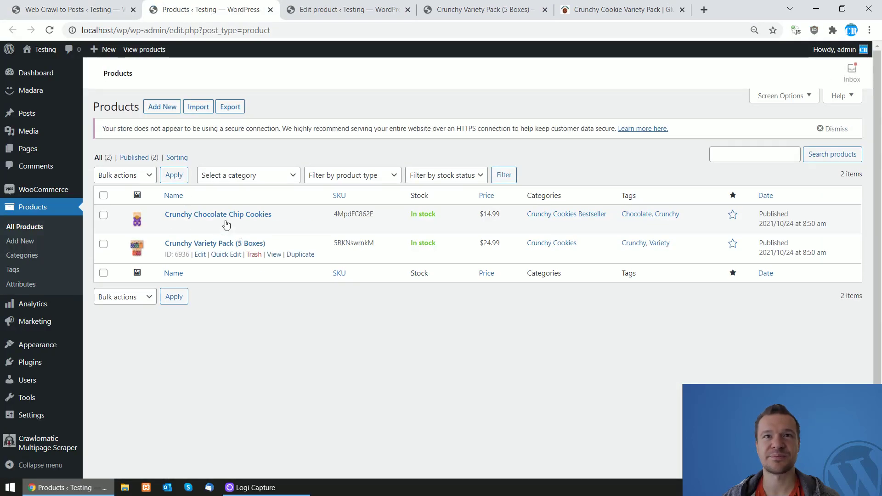
key("ctrl+Page_Up")
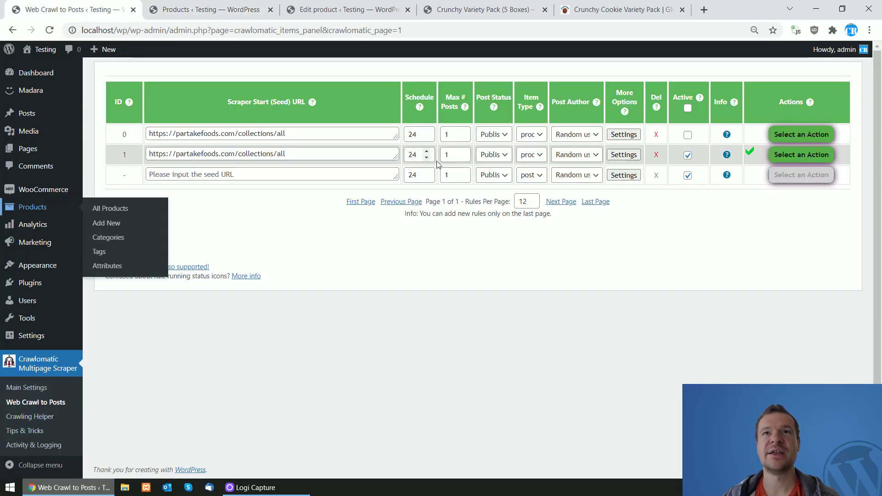
Set rule 1's Max # Posts to 5, save, and run the rule again
double_click(452, 156)
type("5")
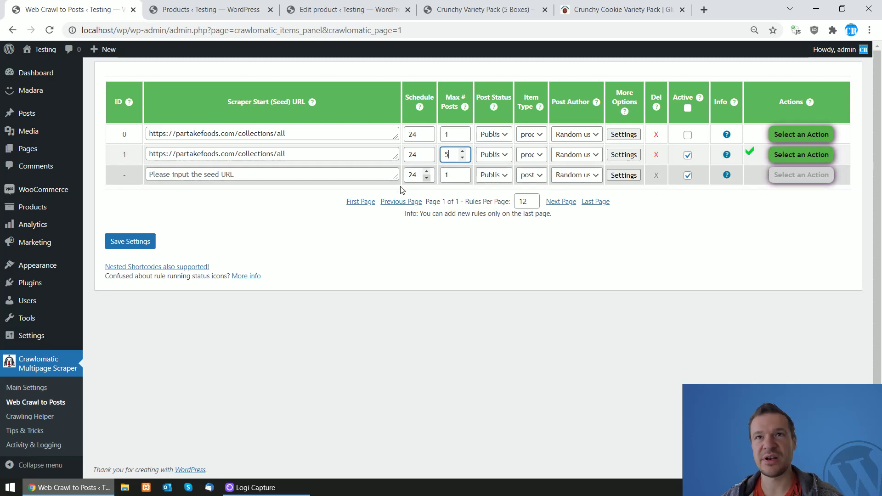
left_click(133, 243)
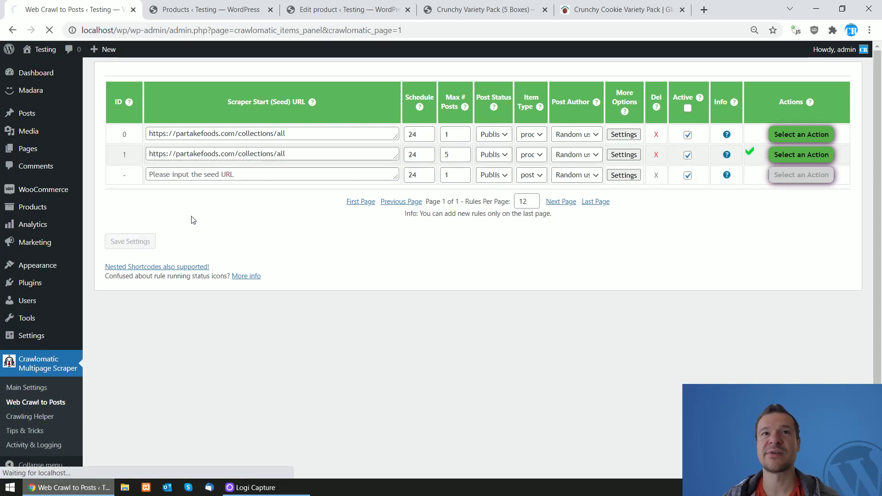
left_click(796, 153)
left_click(802, 175)
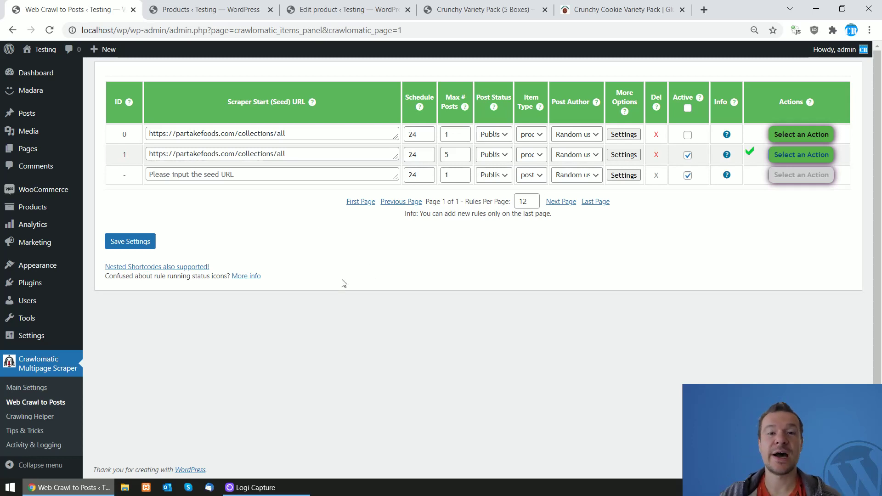
Reload the product list to confirm seven Crunchy cookie imports, then open Crunchy Birthday Cake Cookies
left_click(212, 10)
left_click(50, 30)
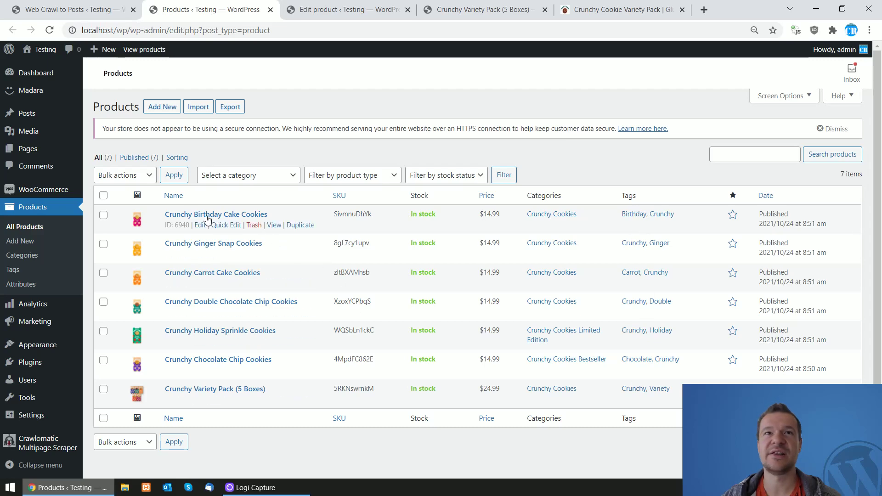
left_click(186, 217)
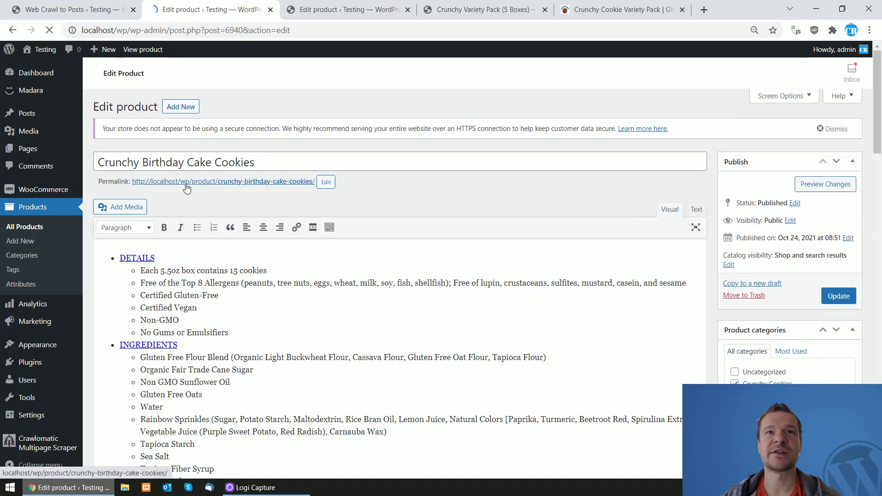
Look over the Crunchy Birthday Cake Cookies storefront page, priced at $14.99
left_click(186, 182)
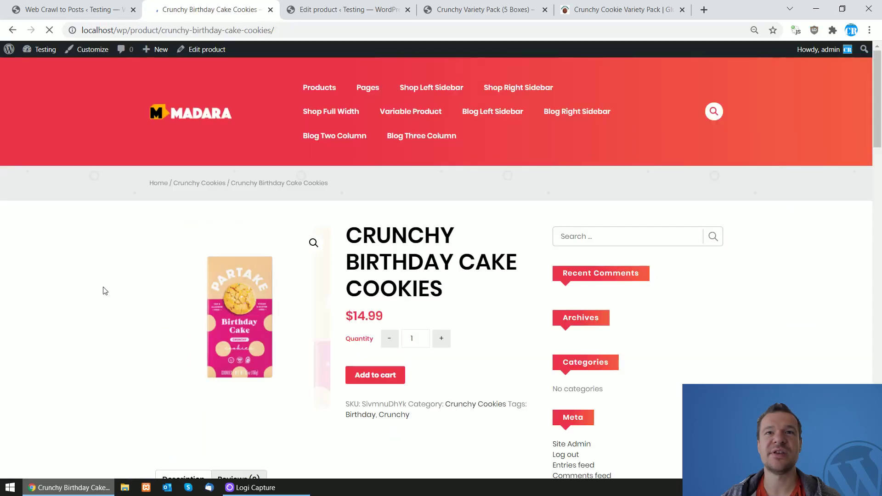
scroll(120, 278, "down", 14)
scroll(119, 267, "down", 2)
scroll(112, 271, "up", 6)
scroll(113, 271, "down", 6)
scroll(113, 273, "up", 1)
scroll(113, 273, "up", 13)
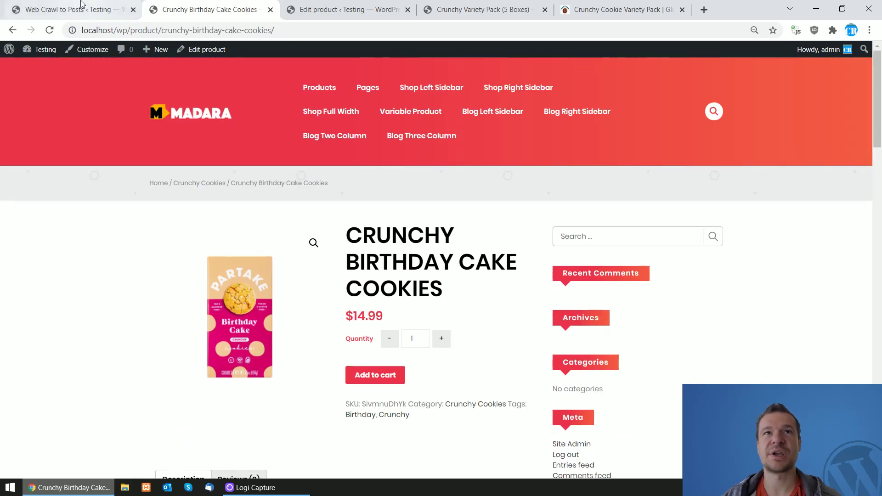
Return to Crawlomatic's Web Crawl to Posts rules table
left_click(80, 9)
left_click(207, 9)
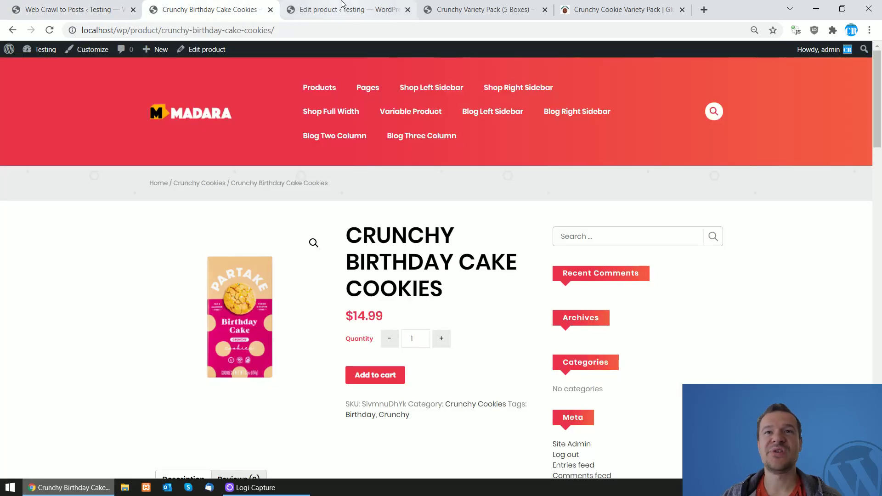
left_click(92, 7)
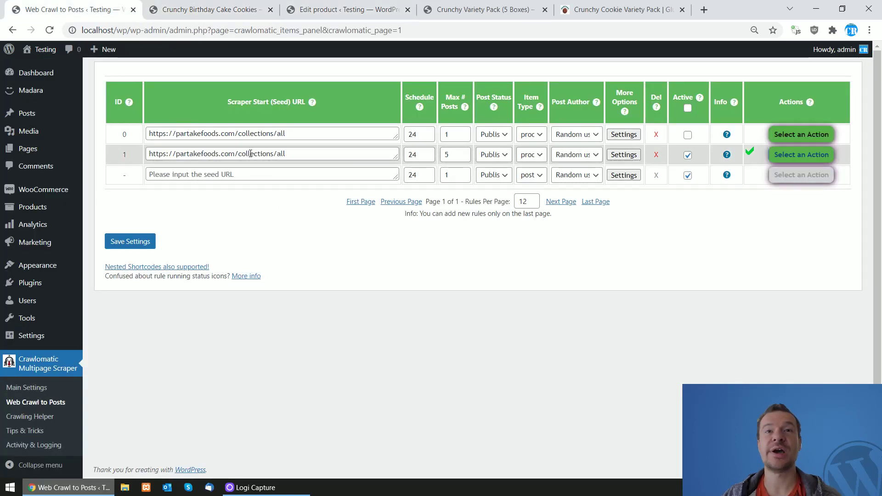